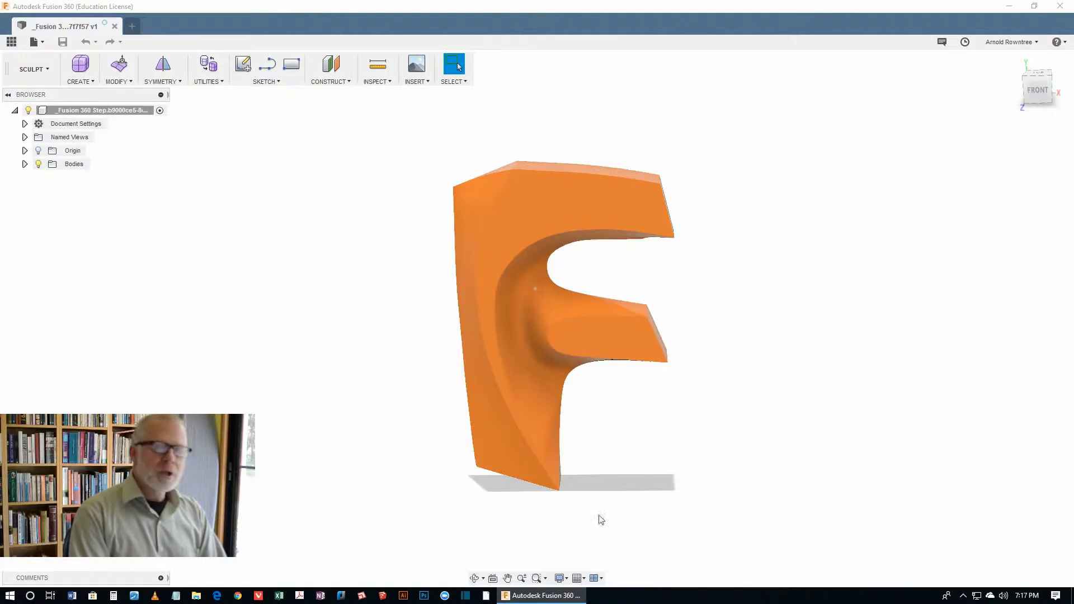
# - Switch the scene environment to Dark Sky and orbit the model to view it
pyautogui.click(561, 577)
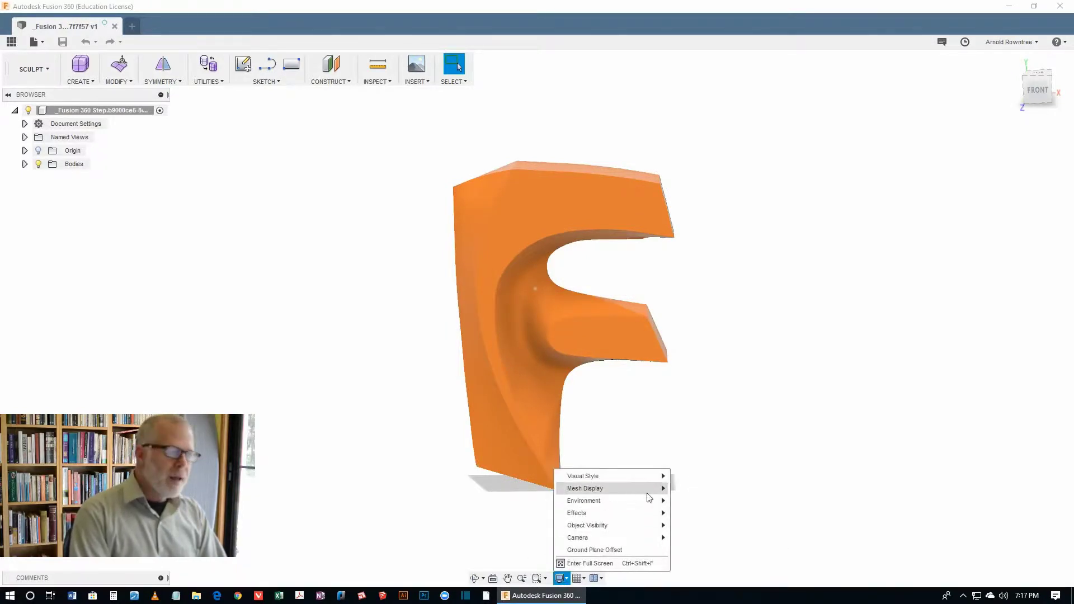
pyautogui.moveTo(663, 502)
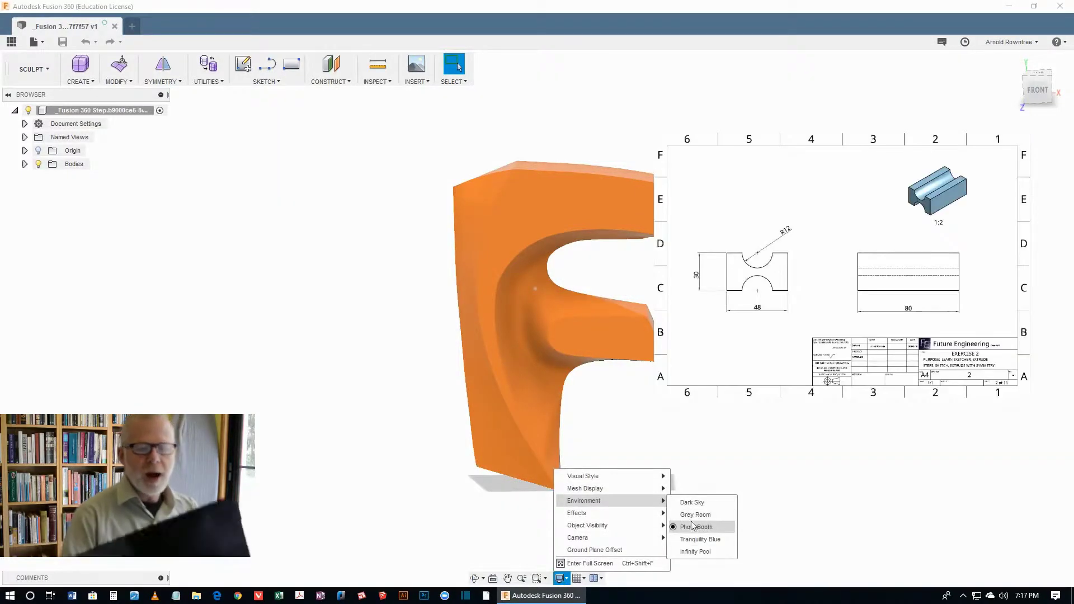
pyautogui.click(696, 504)
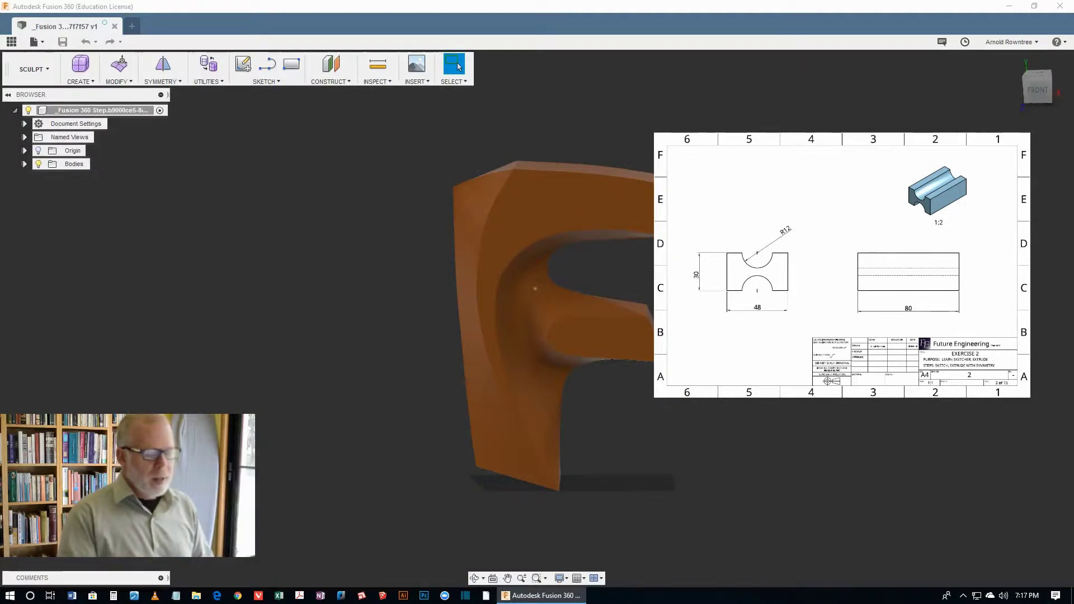
pyautogui.moveTo(535, 288)
pyautogui.keyDown('shift'); pyautogui.mouseDown(button='middle')
pyautogui.moveTo(555, 316)
pyautogui.moveTo(554, 276)
pyautogui.moveTo(505, 131)
pyautogui.moveTo(324, 168)
pyautogui.moveTo(458, 168)
pyautogui.moveTo(405, 108)
pyautogui.mouseUp(button='middle'); pyautogui.keyUp('shift')
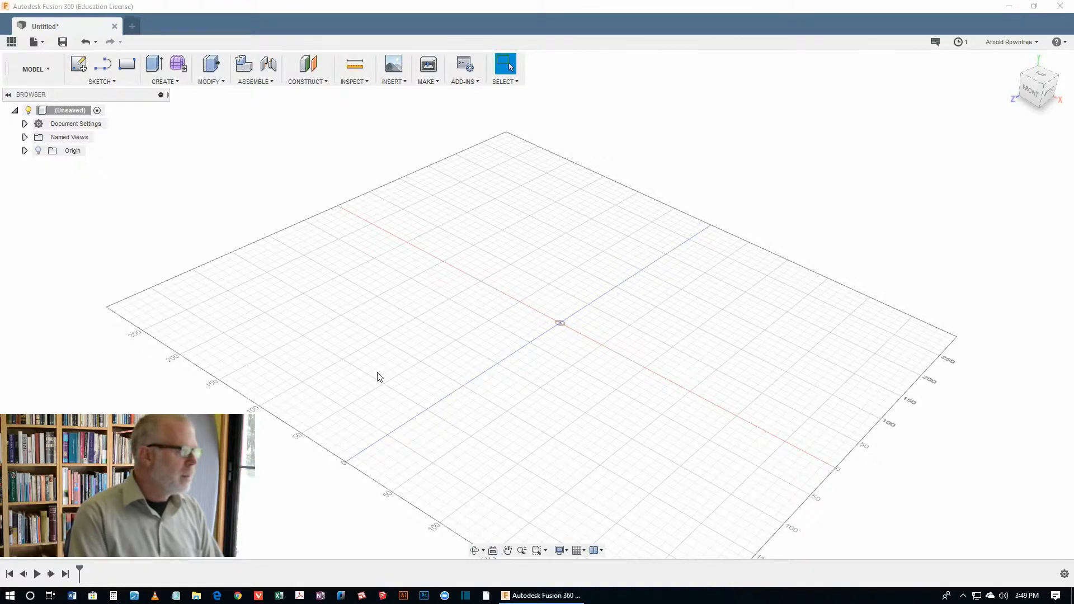
# - Begin a new sketch on the XY origin plane, with the X axis shown
pyautogui.click(79, 66)
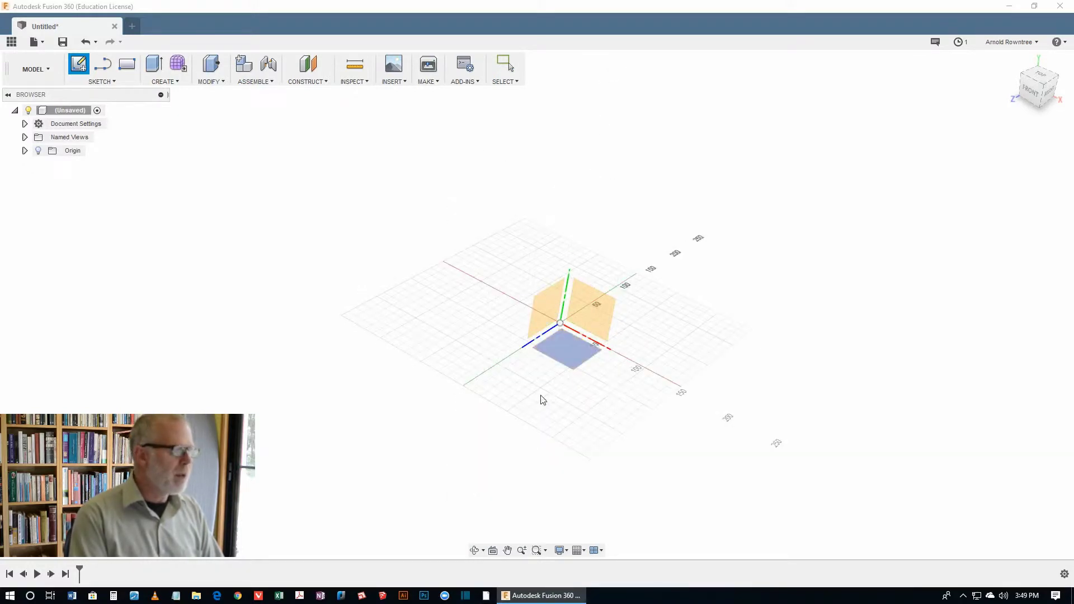
pyautogui.click(25, 150)
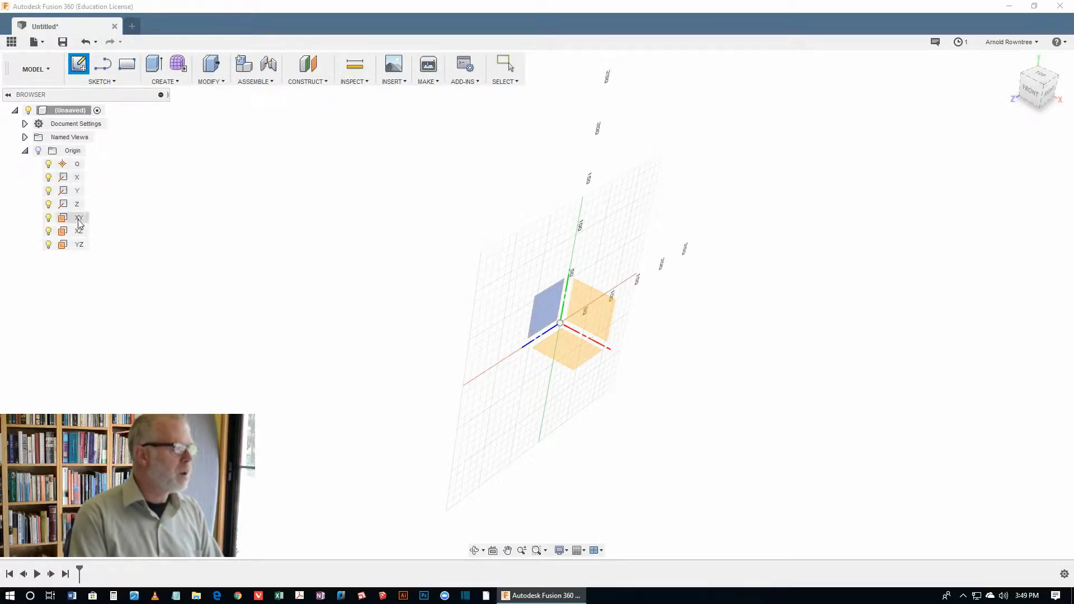
pyautogui.click(49, 178)
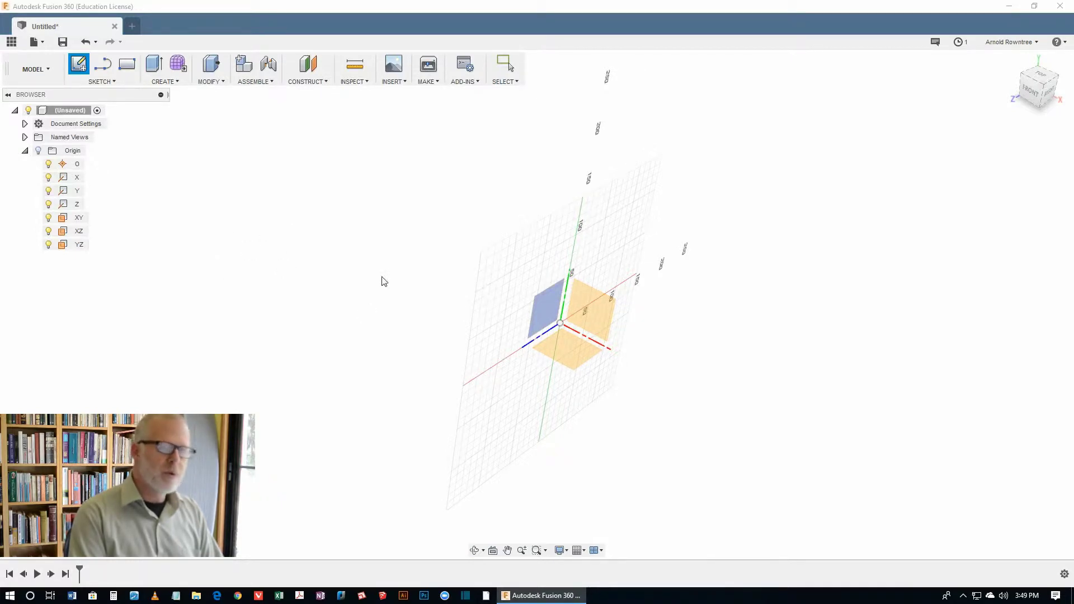
pyautogui.click(609, 334)
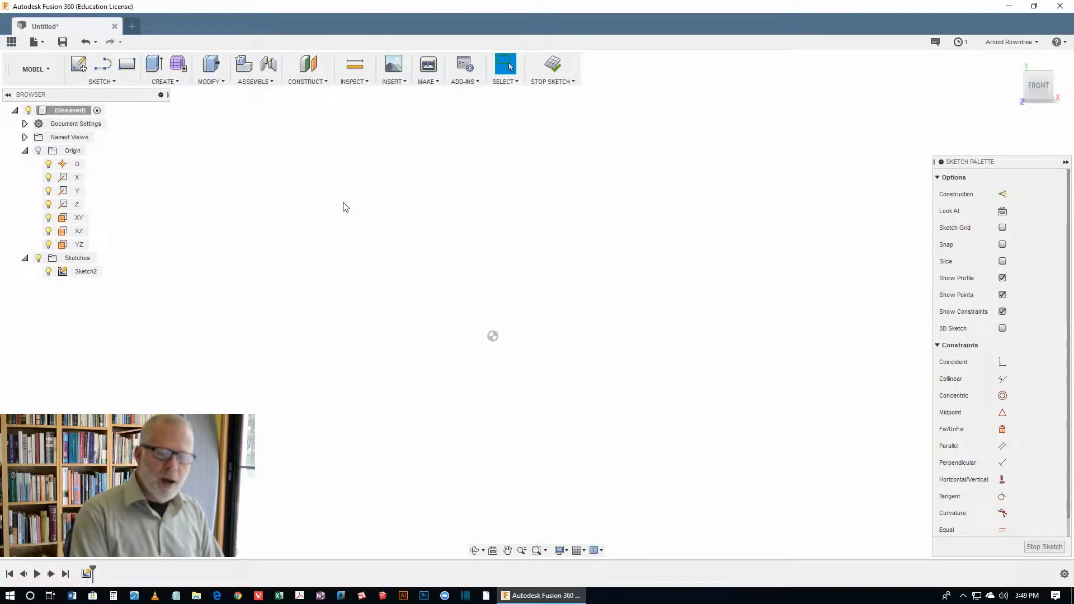
# - Draw a center-point rectangle centred on the origin
pyautogui.click(101, 81)
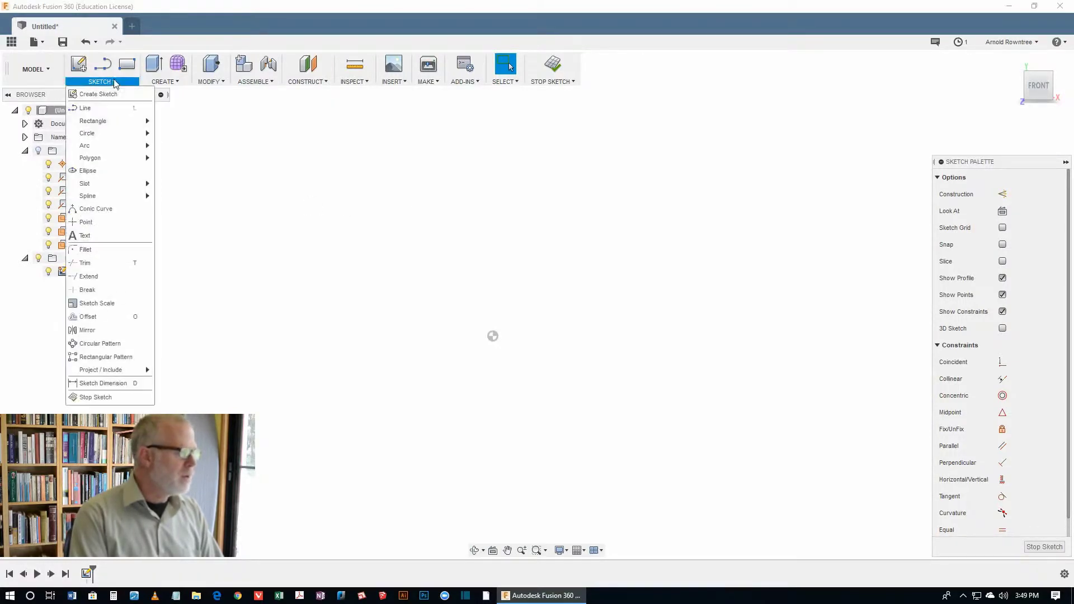
pyautogui.moveTo(106, 121)
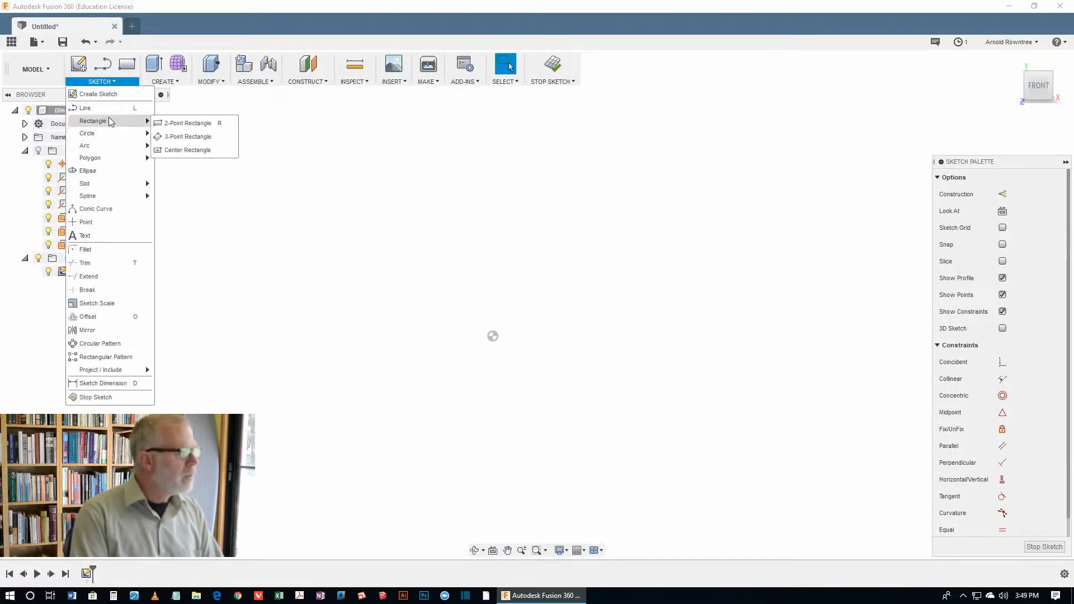
pyautogui.click(189, 149)
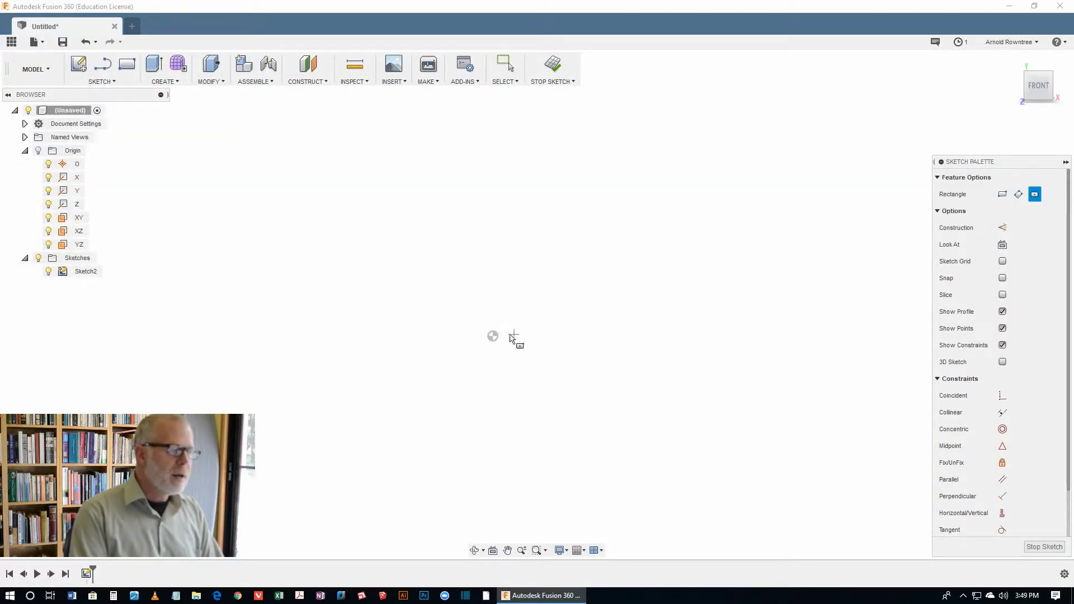
pyautogui.click(492, 335)
pyautogui.press('Tab')
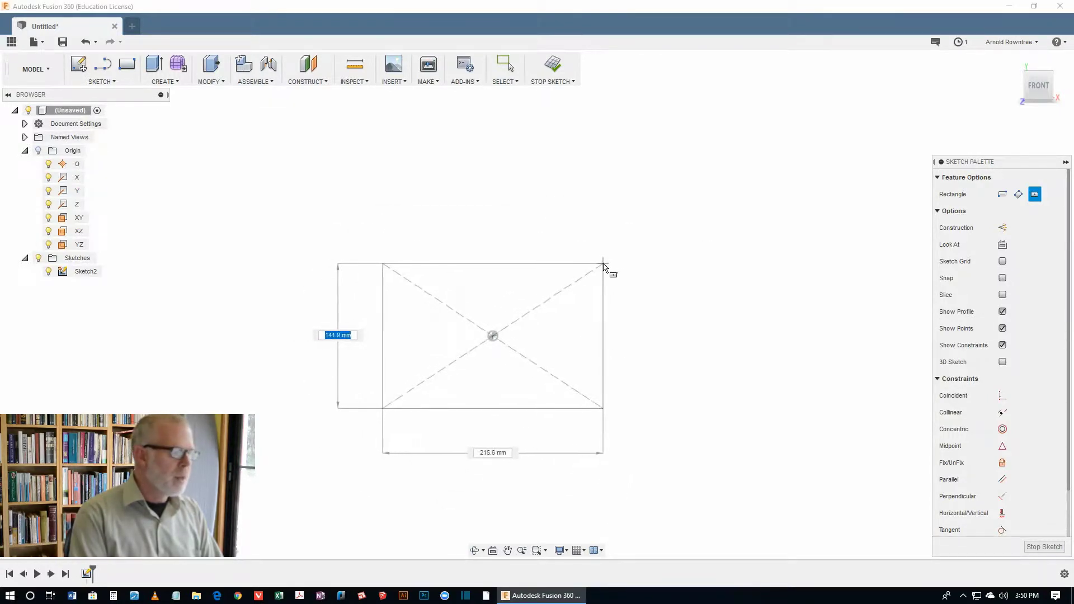
pyautogui.click(599, 274)
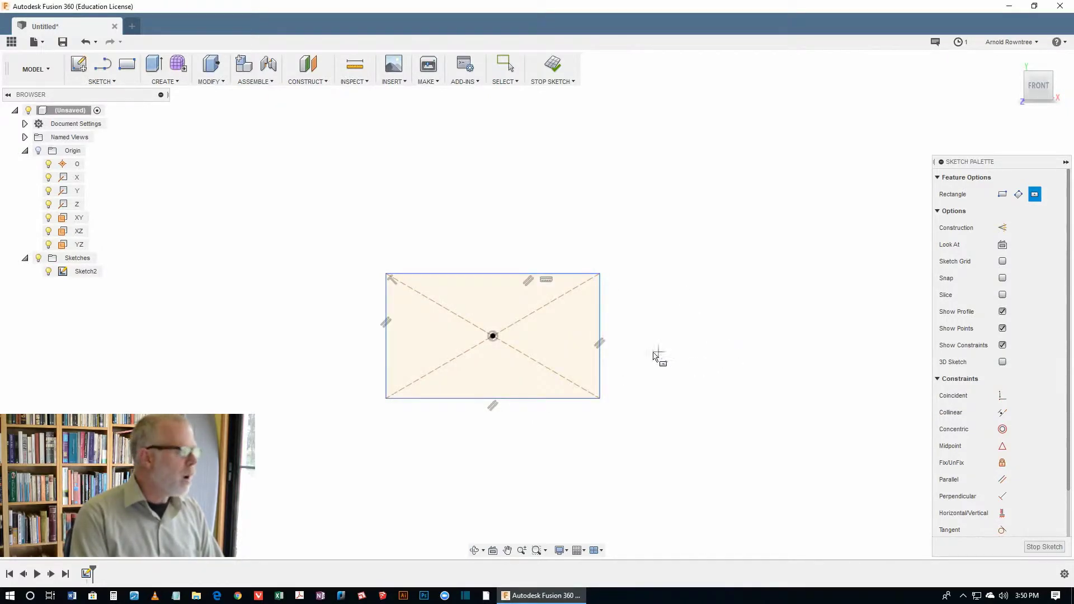
# - Dimension the rectangle to 48 mm wide and 30 mm tall
pyautogui.click(102, 82)
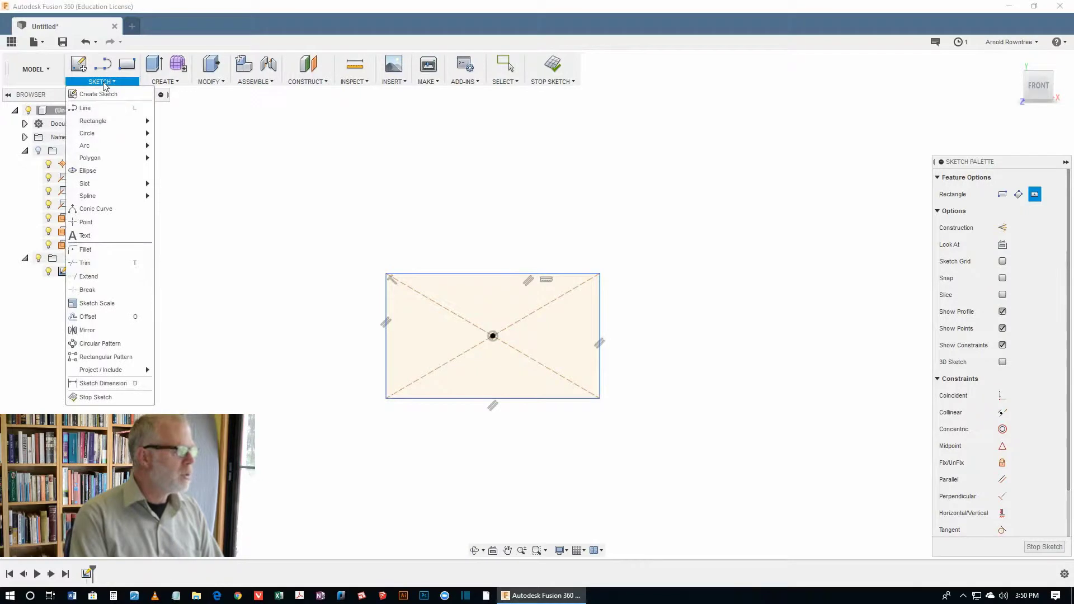
pyautogui.click(115, 384)
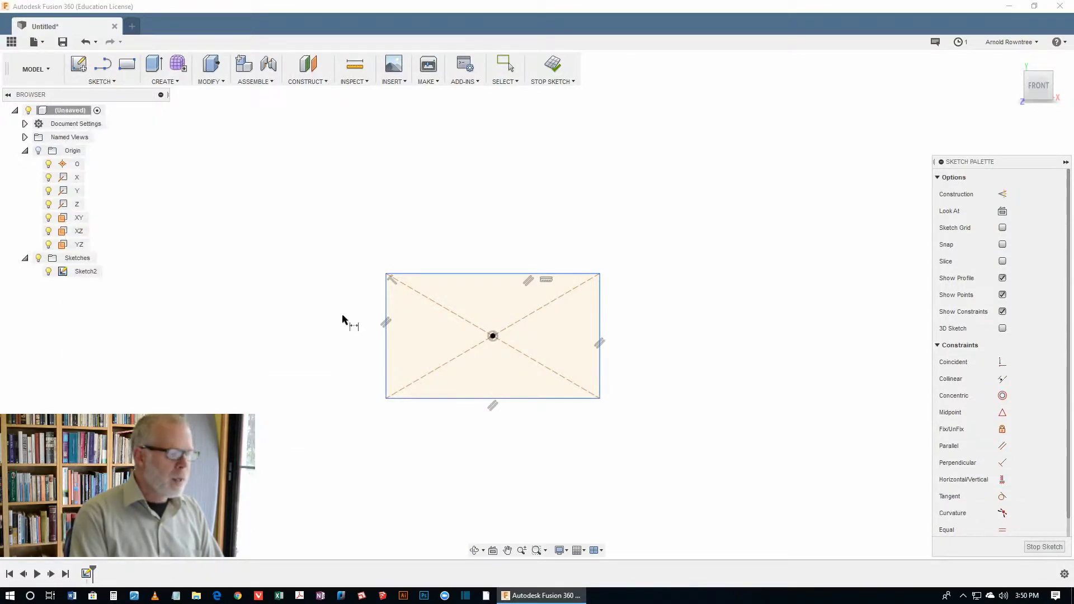
pyautogui.click(532, 399)
pyautogui.click(509, 453)
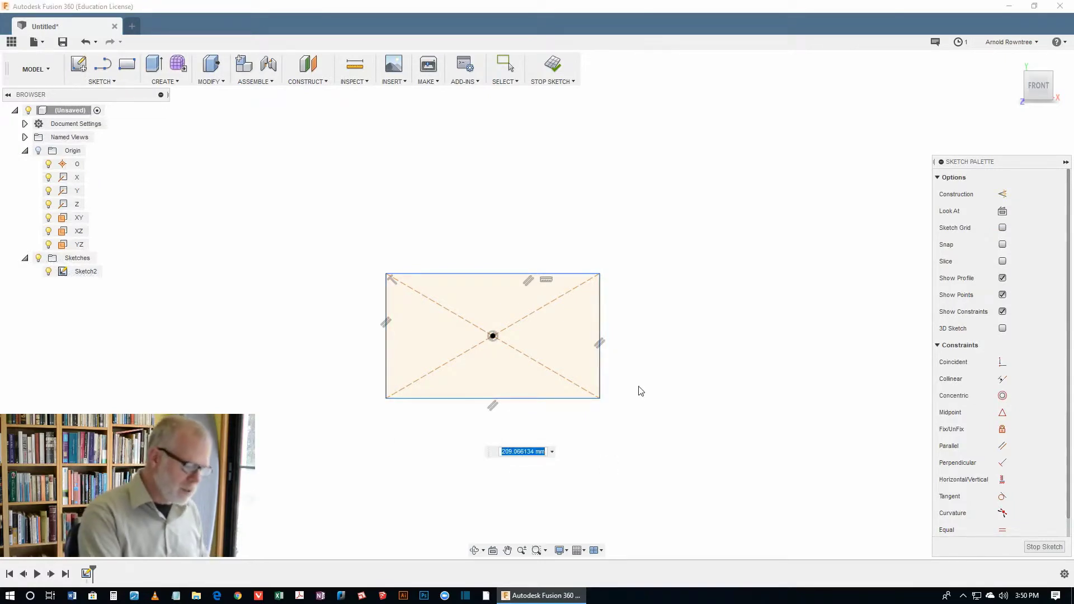
pyautogui.write('48')
pyautogui.press('Return')
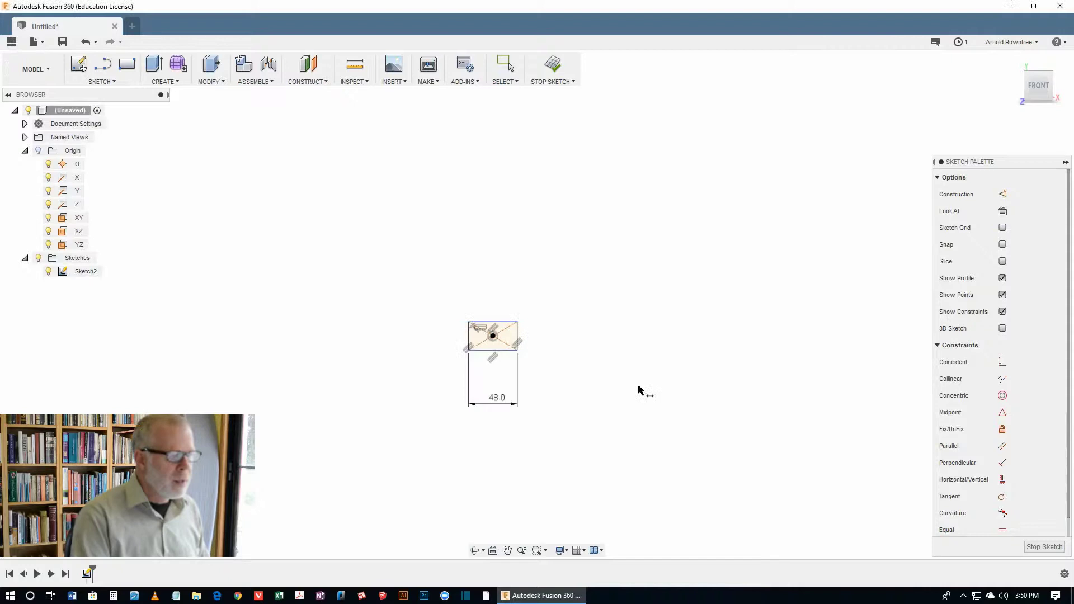
pyautogui.click(517, 332)
pyautogui.click(587, 336)
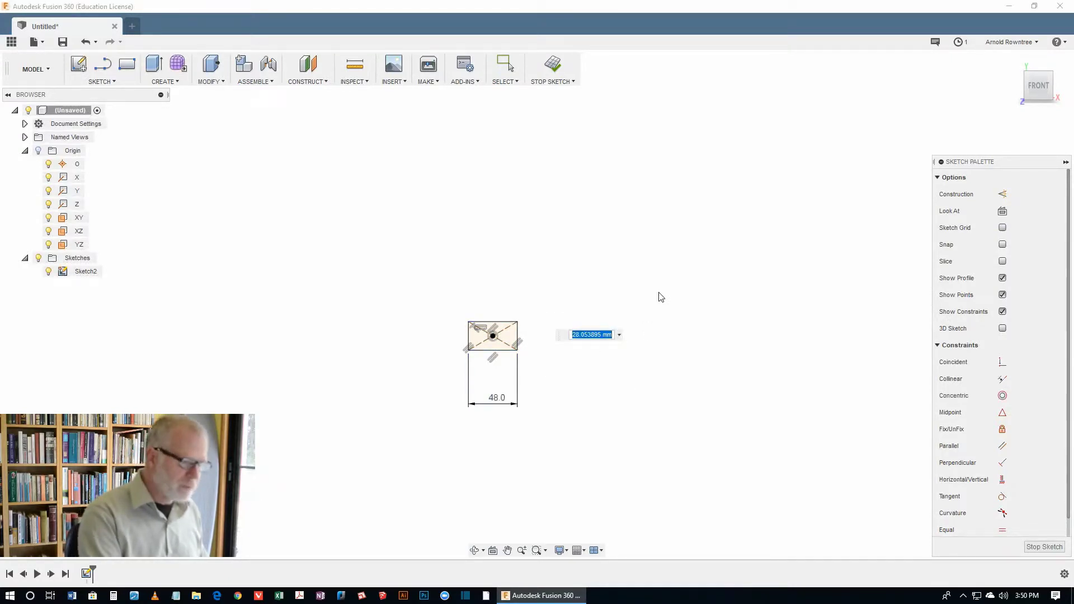
pyautogui.write('30')
pyautogui.press('Return')
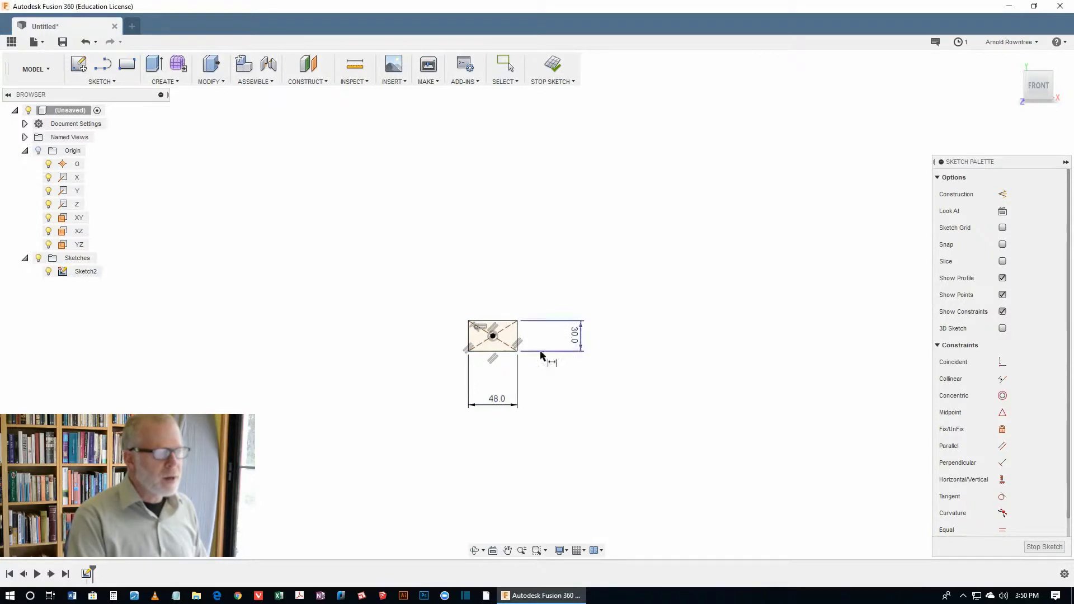
pyautogui.scroll(5, 487, 350)
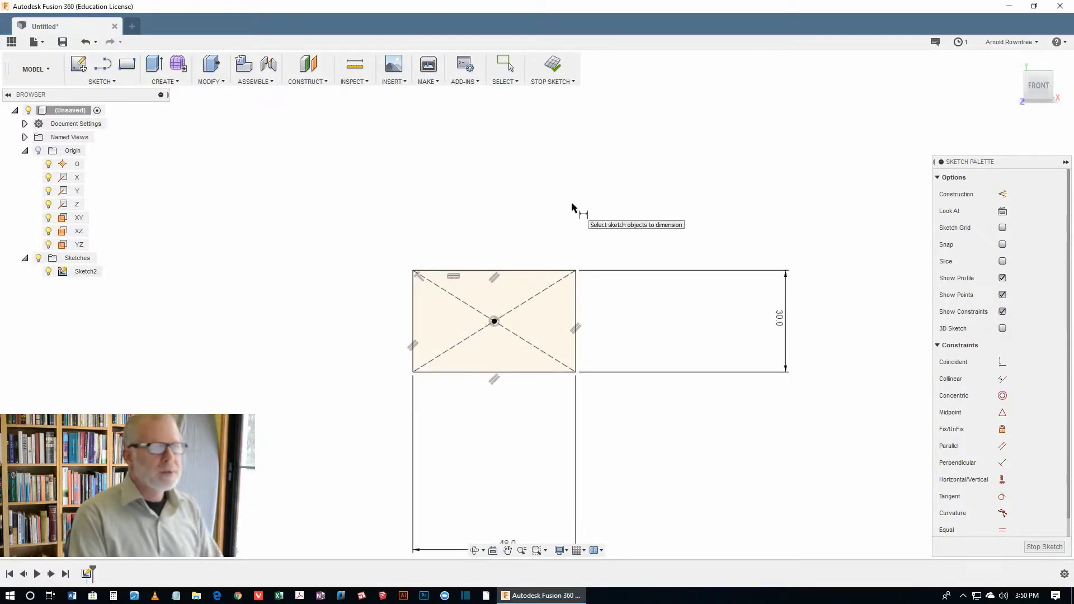
# - Close the sketch and extrude the 48 × 30 rectangle 80 mm into a box
pyautogui.click(553, 65)
pyautogui.scroll(5, 584, 342)
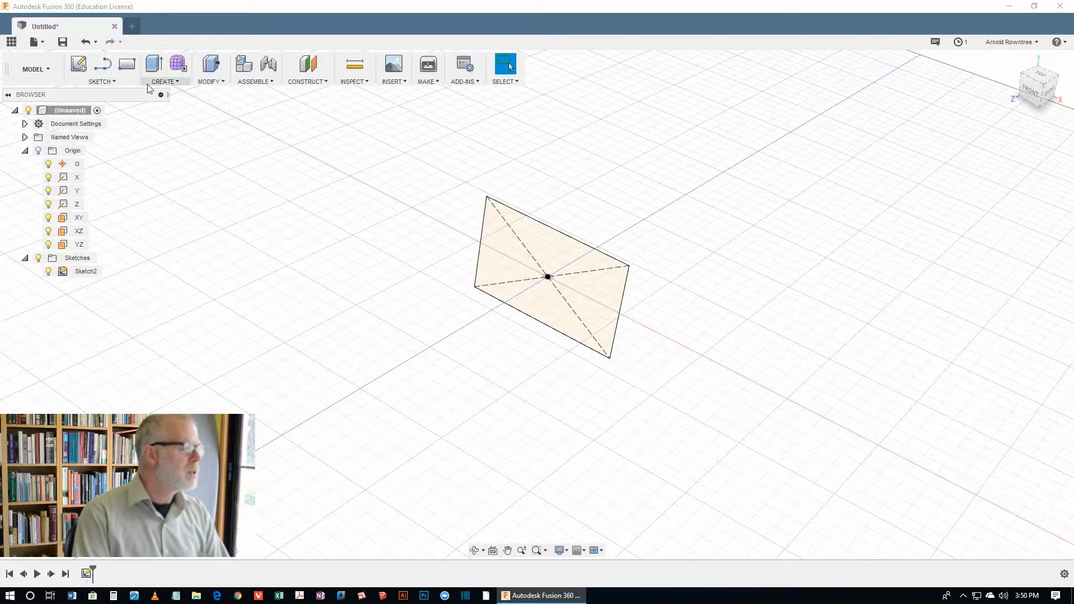
pyautogui.click(181, 84)
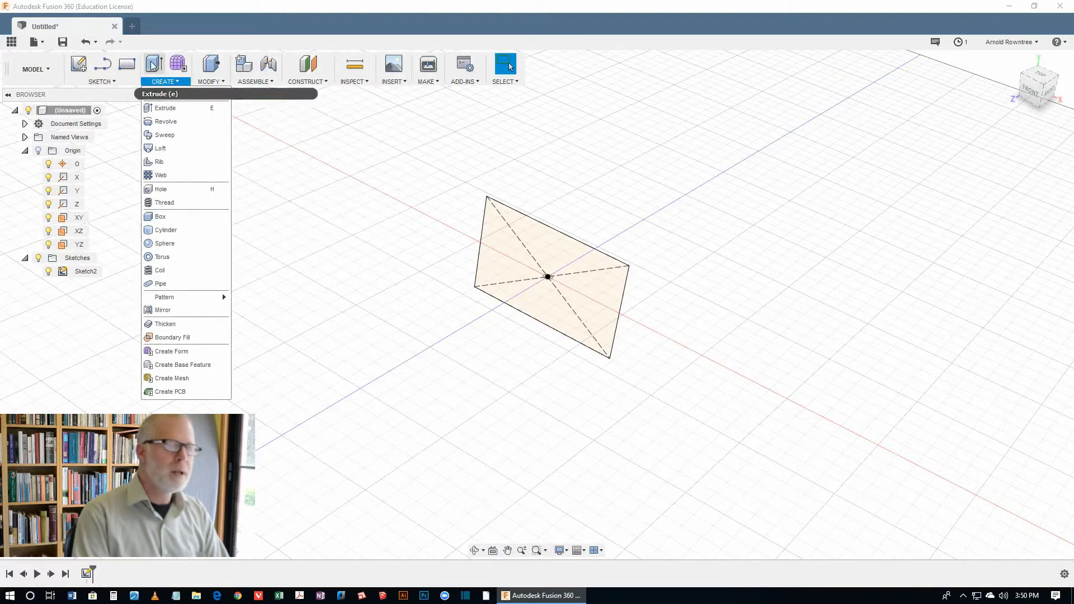
pyautogui.click(153, 66)
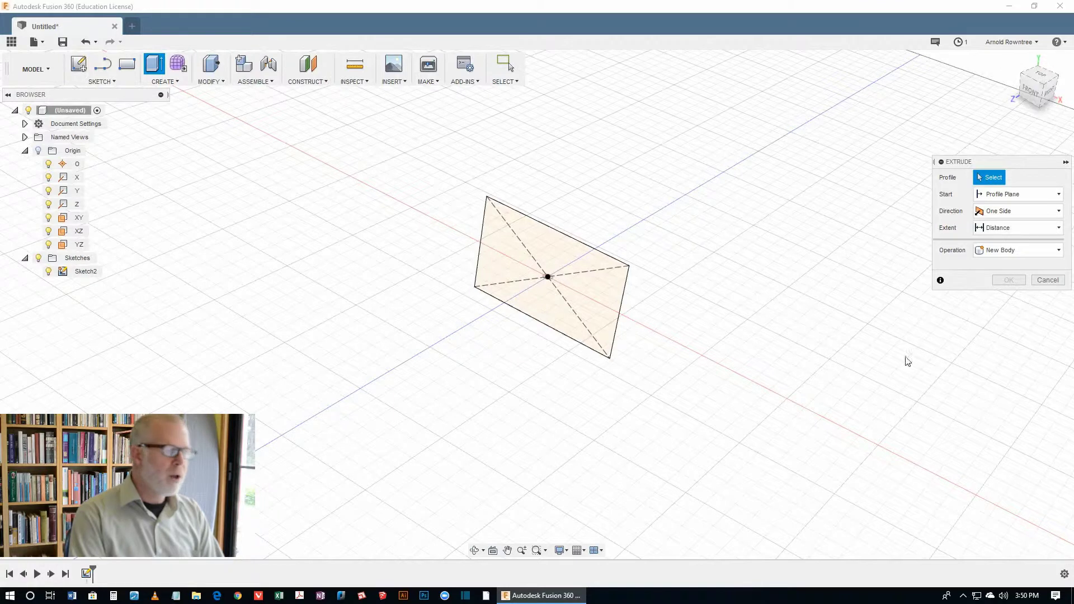
pyautogui.click(496, 244)
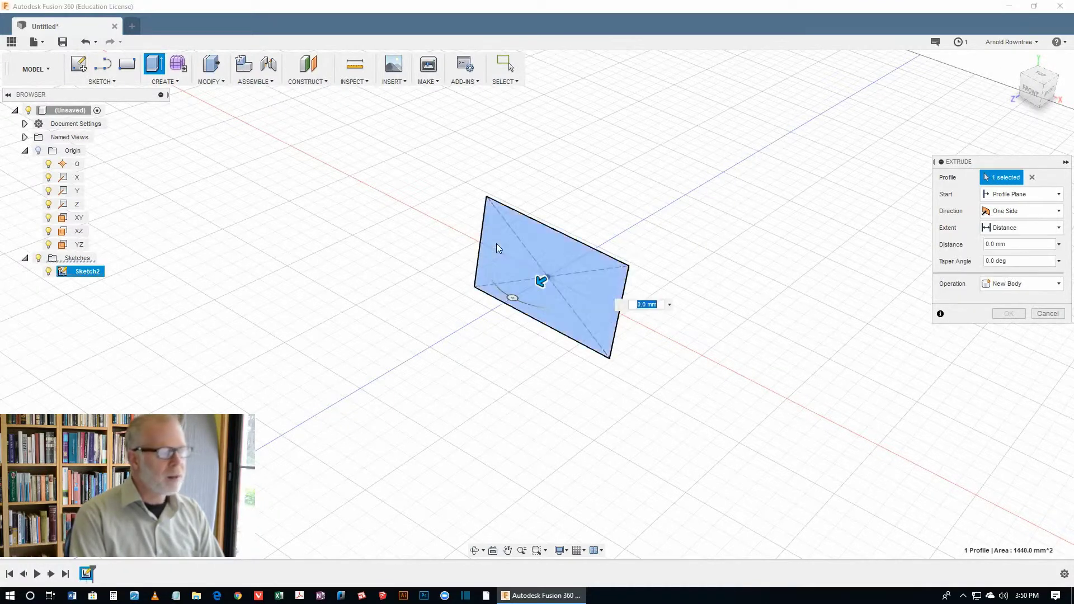
pyautogui.moveTo(543, 281)
pyautogui.mouseDown()
pyautogui.moveTo(575, 263)
pyautogui.moveTo(422, 307)
pyautogui.moveTo(508, 285)
pyautogui.moveTo(456, 303)
pyautogui.moveTo(484, 285)
pyautogui.moveTo(321, 310)
pyautogui.mouseUp()
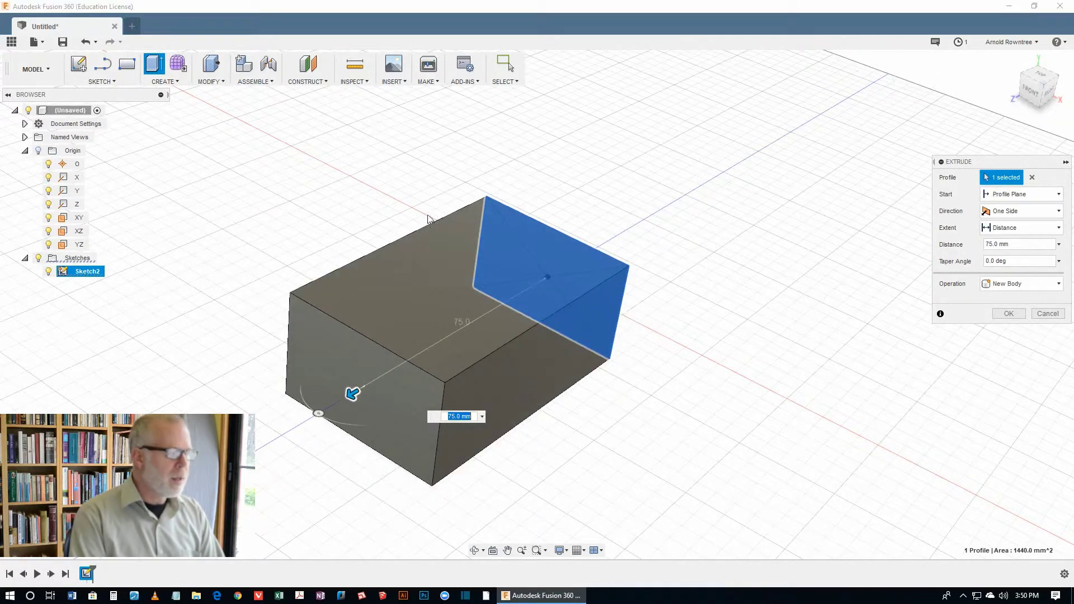
pyautogui.moveTo(352, 391); pyautogui.dragTo(462, 341)
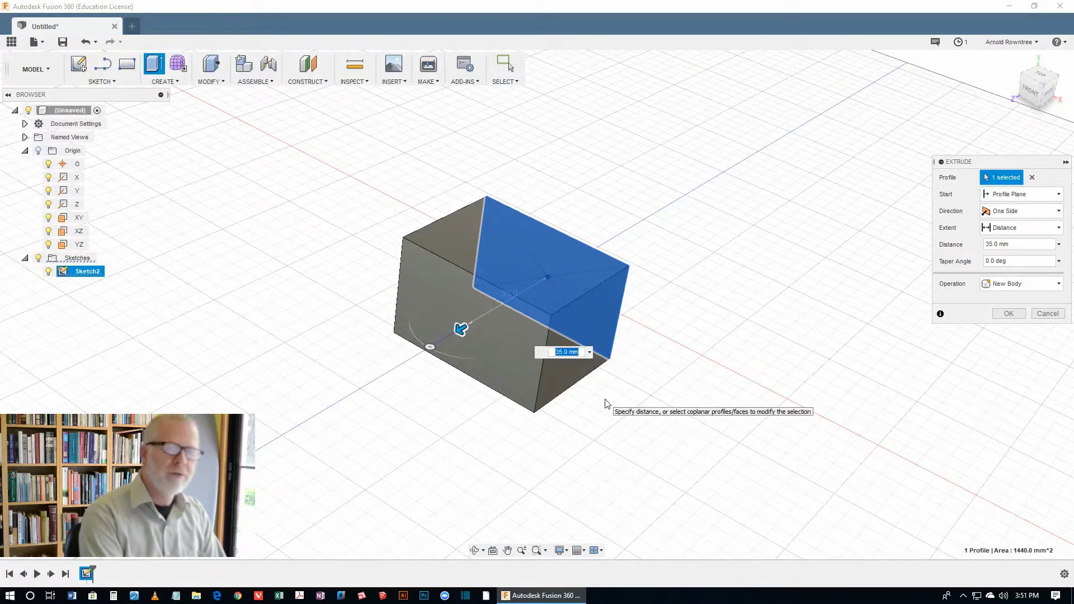
pyautogui.write('80')
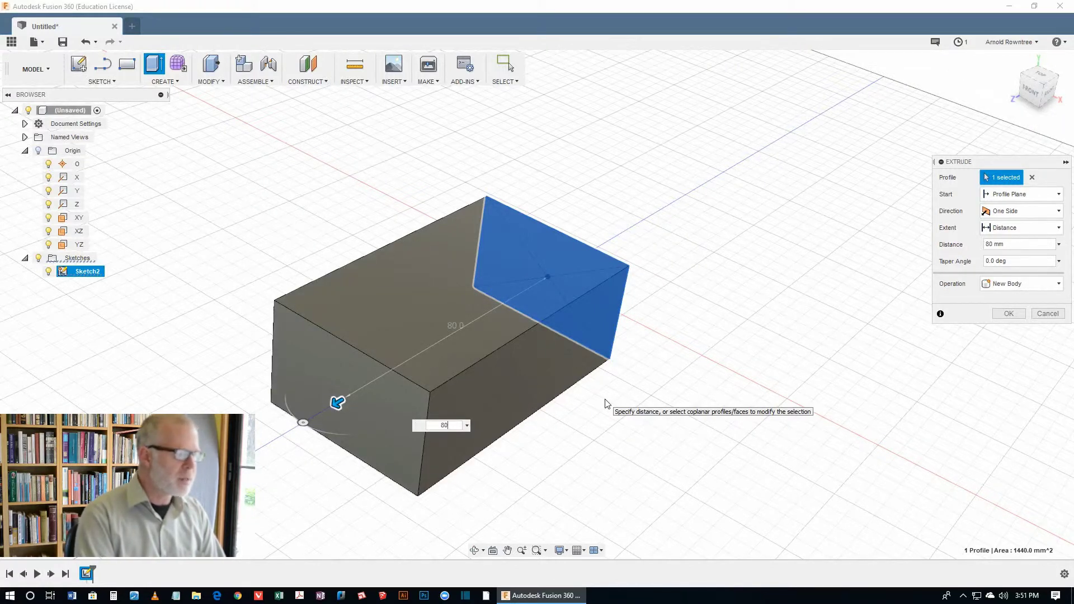
pyautogui.press('Return')
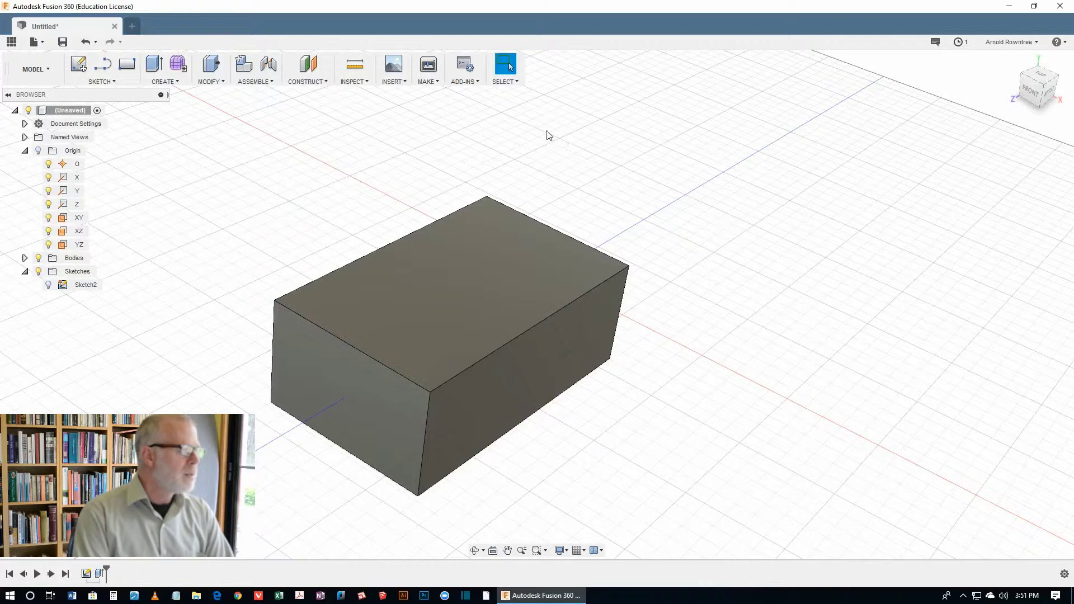
# - Start a new sketch on the block's 48 × 30 end face
pyautogui.click(78, 63)
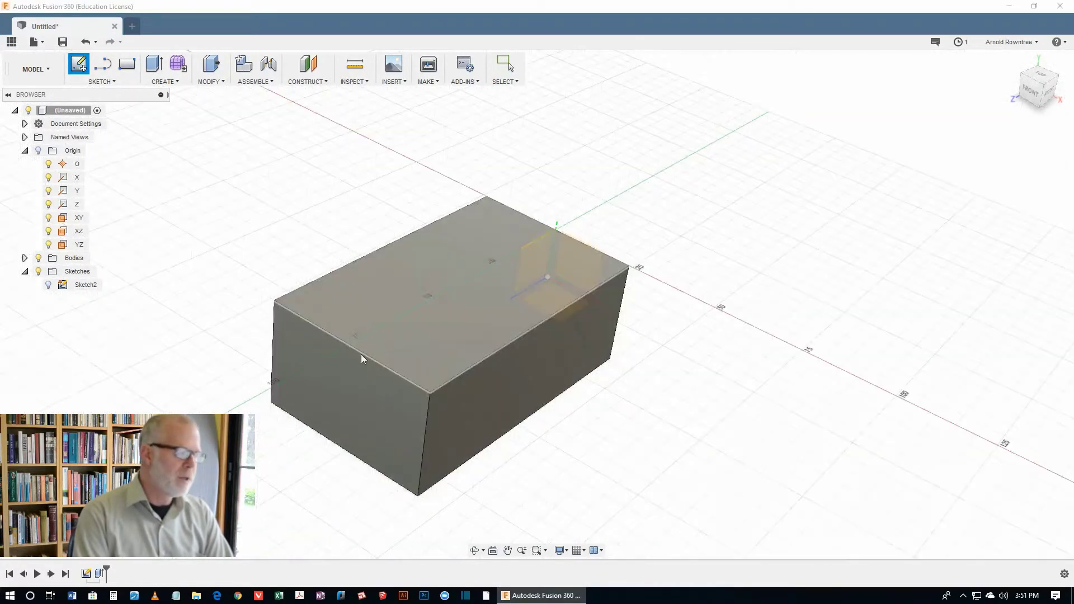
pyautogui.click(334, 372)
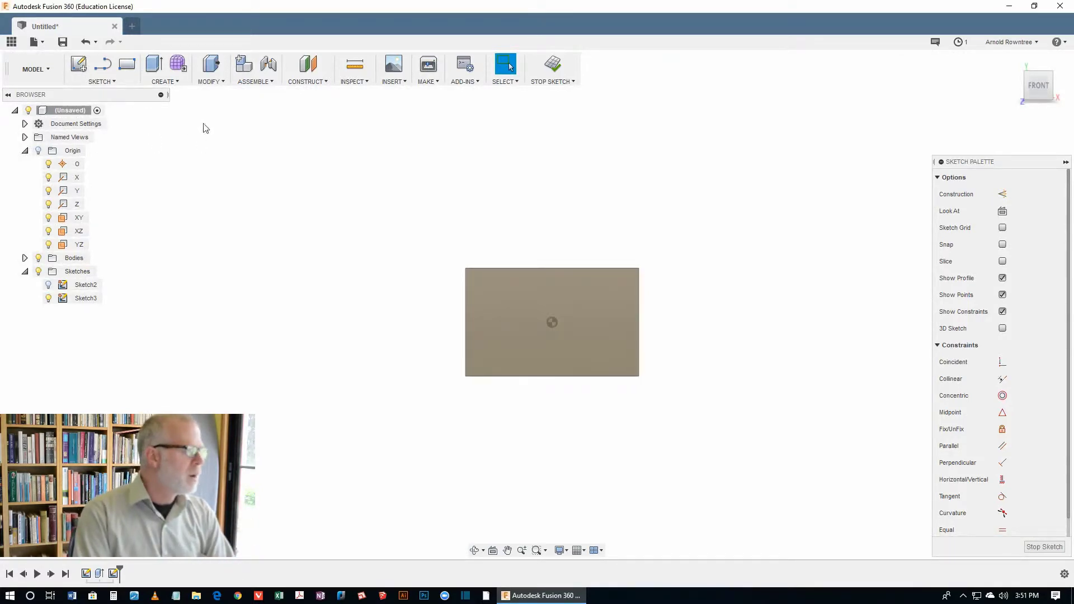
pyautogui.click(101, 81)
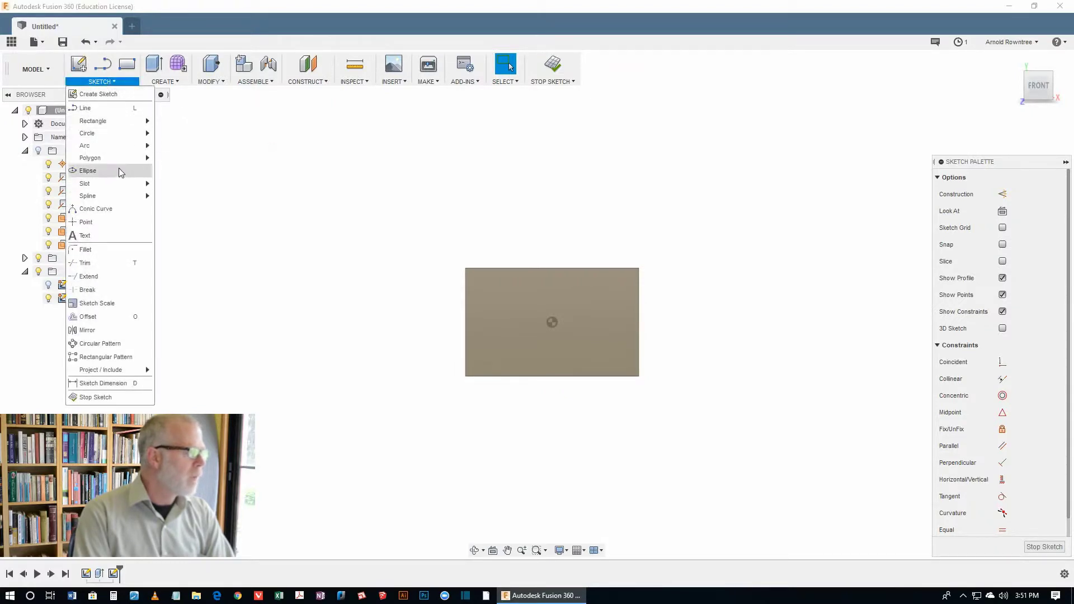
# - Draw center-point semicircle arcs on the top and bottom edge midpoints
pyautogui.moveTo(85, 149)
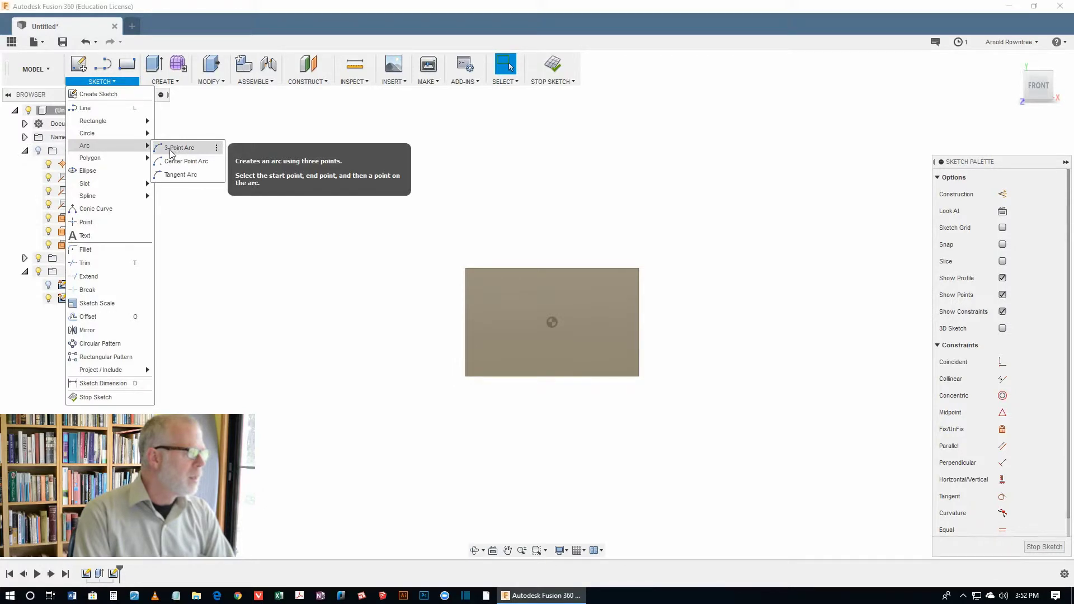
pyautogui.click(185, 161)
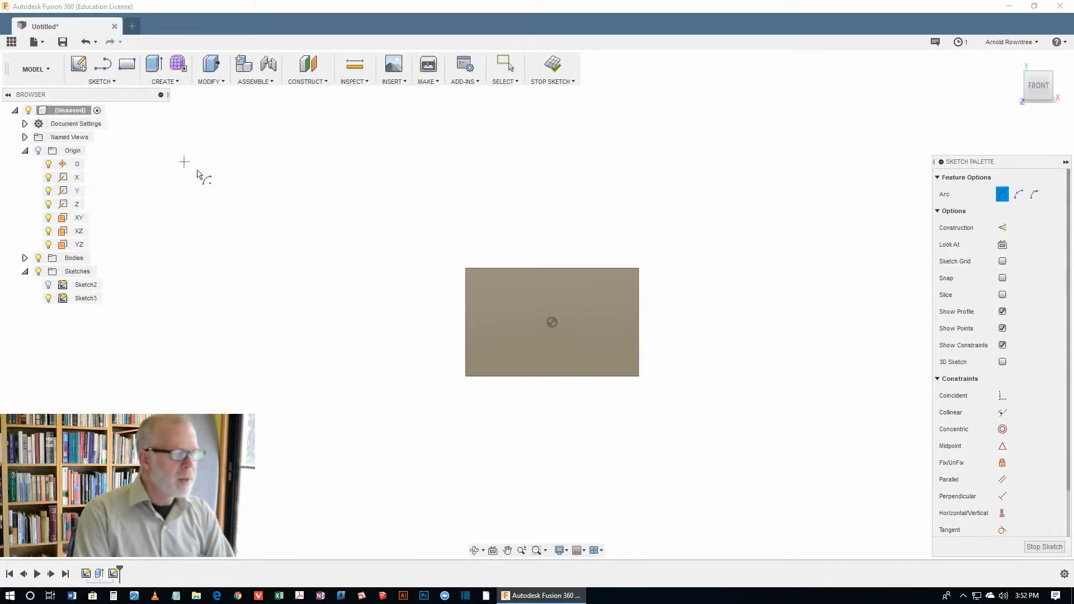
pyautogui.click(552, 269)
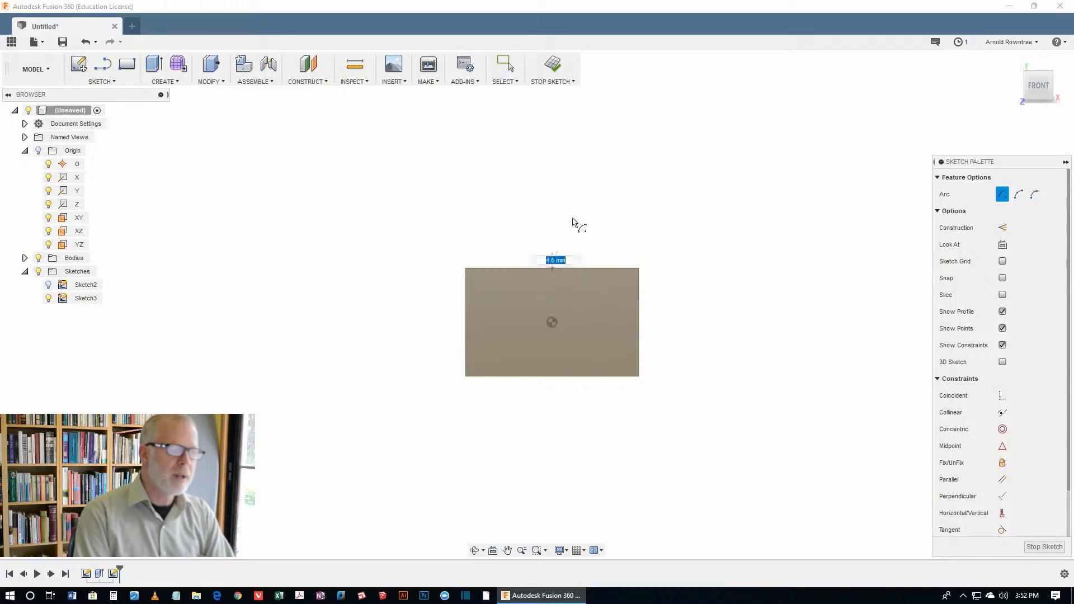
pyautogui.click(600, 269)
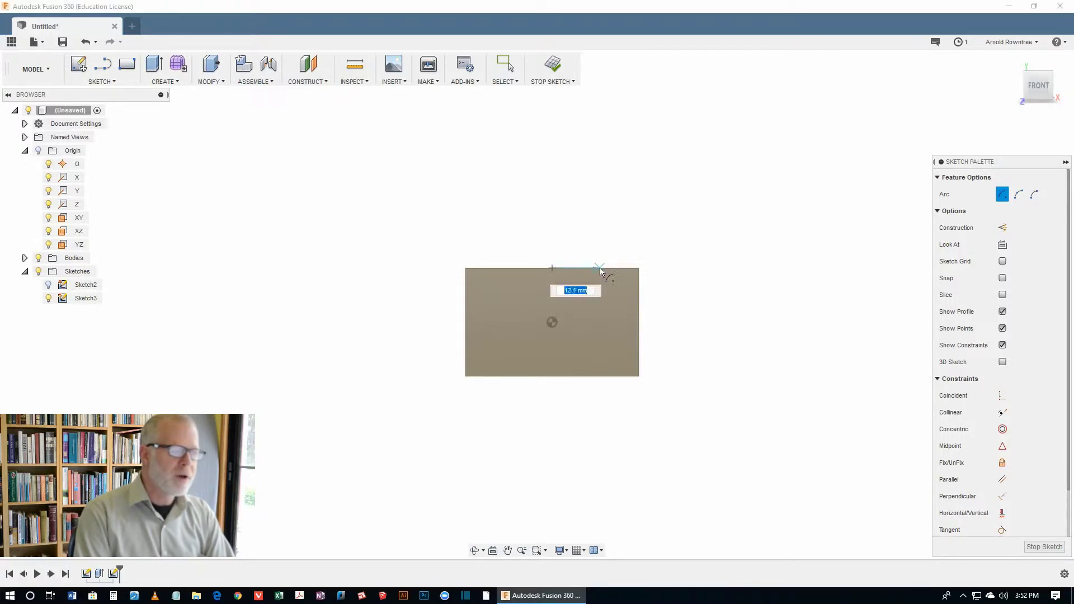
pyautogui.click(503, 269)
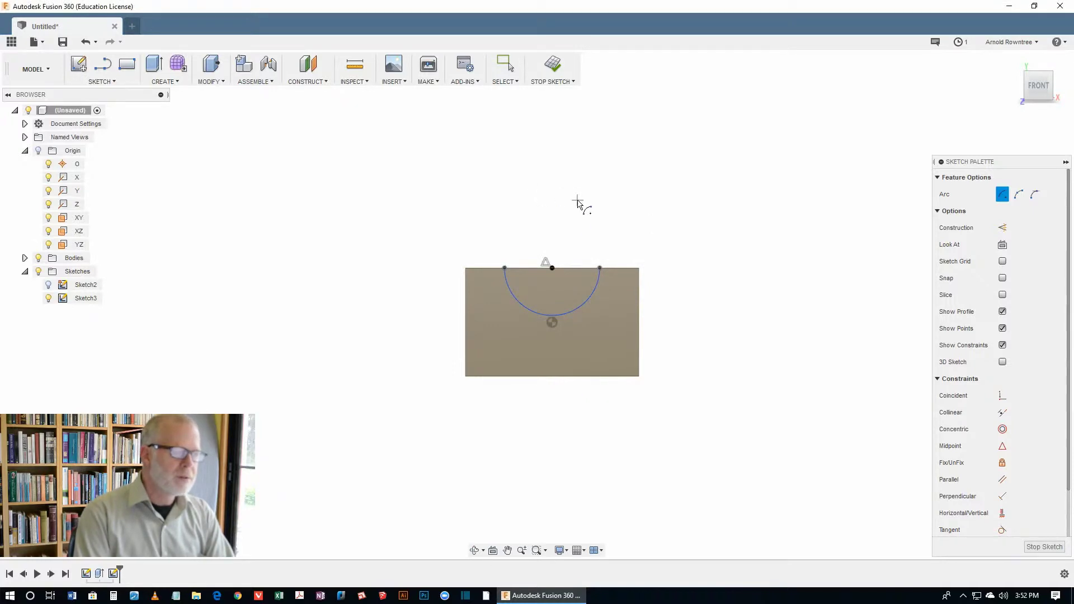
pyautogui.click(552, 377)
pyautogui.click(602, 379)
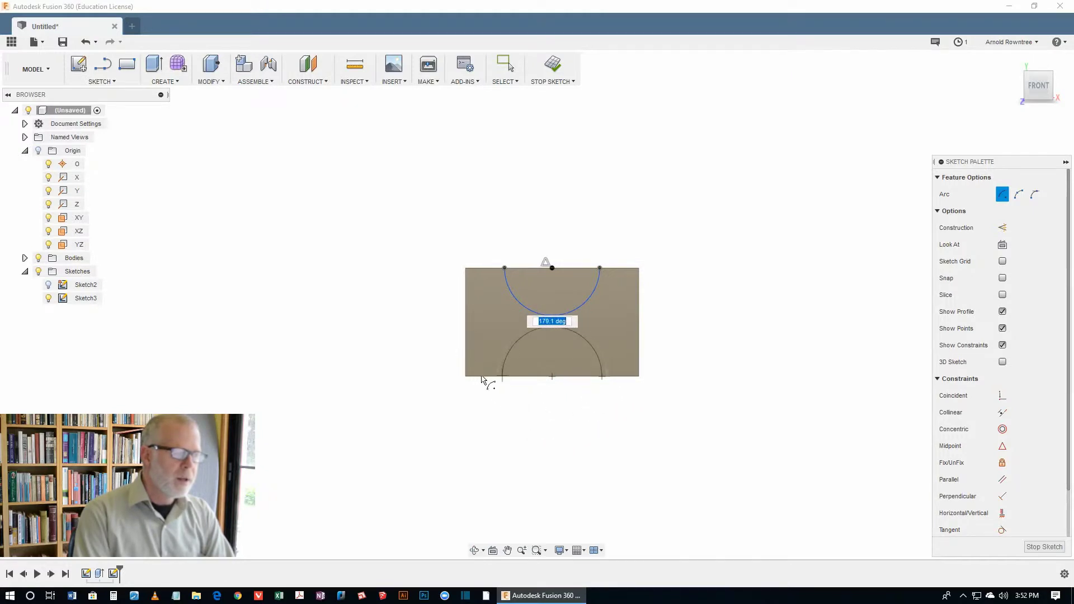
pyautogui.click(503, 378)
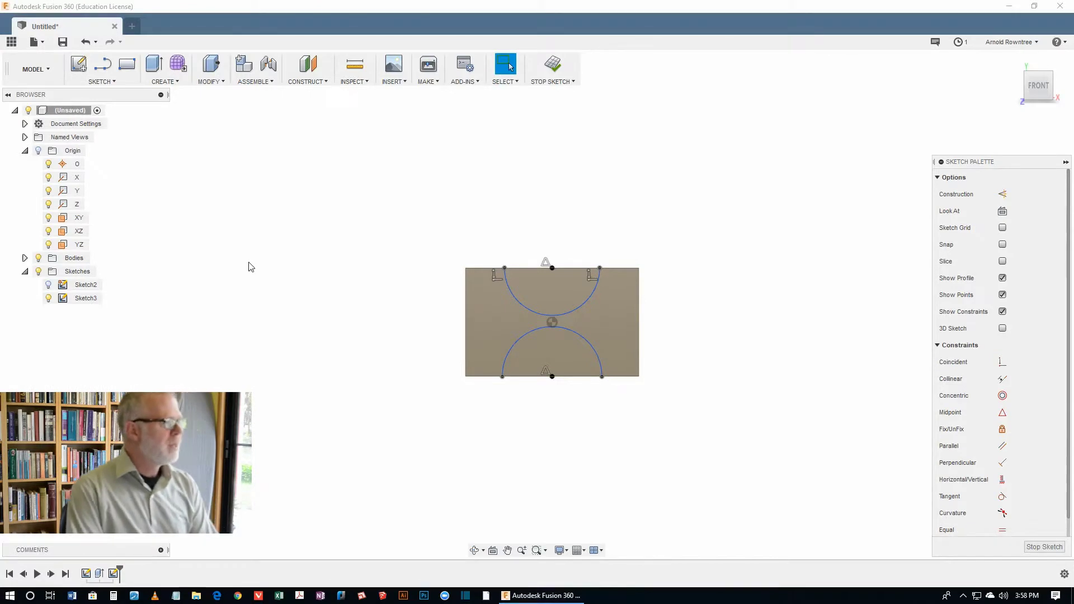
# - Close each semicircle with a straight line along its edge
pyautogui.click(102, 66)
pyautogui.click(504, 268)
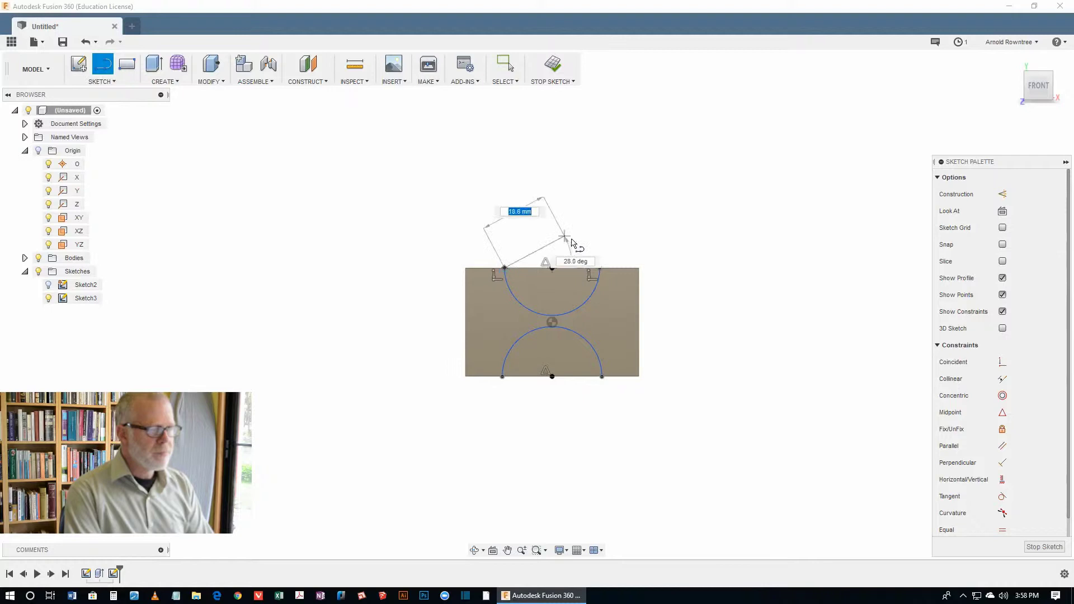
pyautogui.click(599, 268)
pyautogui.press('Escape')
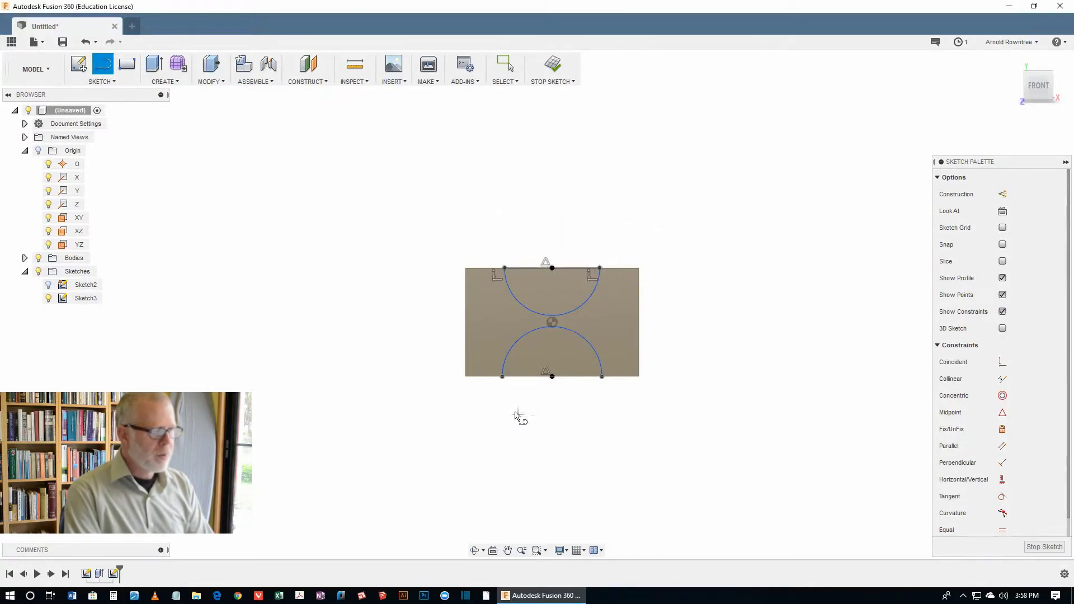
pyautogui.click(502, 377)
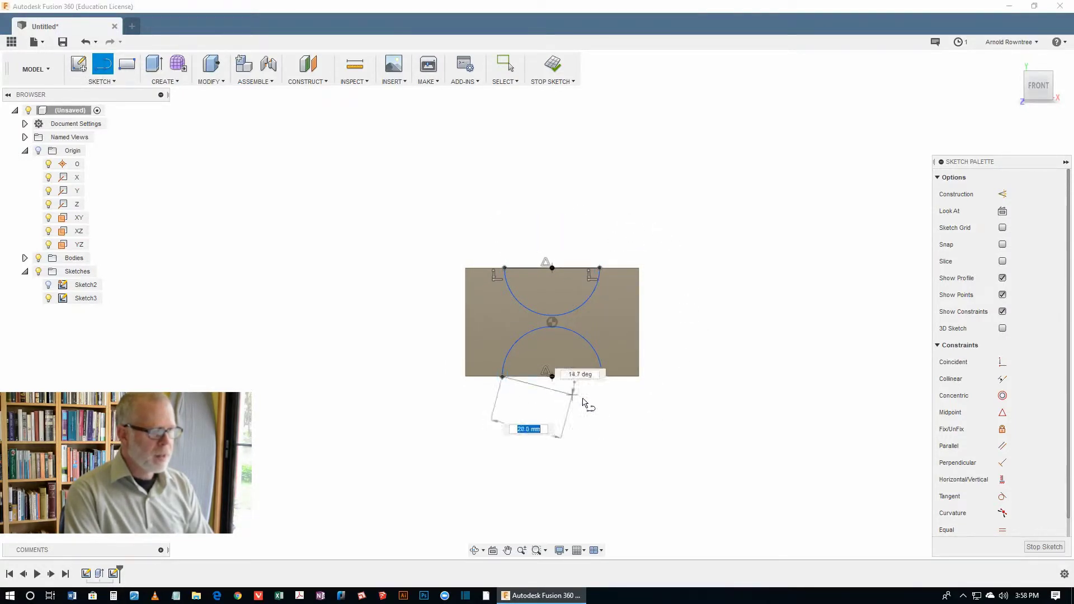
pyautogui.click(602, 376)
pyautogui.press('Escape')
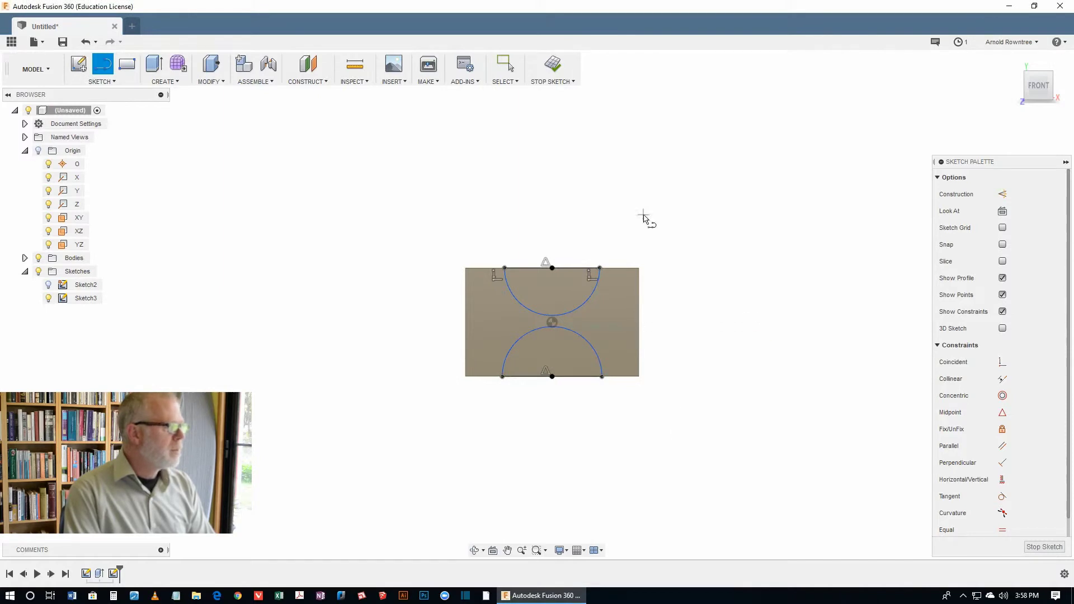
# - Dimension the upper and lower arcs to a 12 mm radius each
pyautogui.click(107, 82)
pyautogui.click(95, 383)
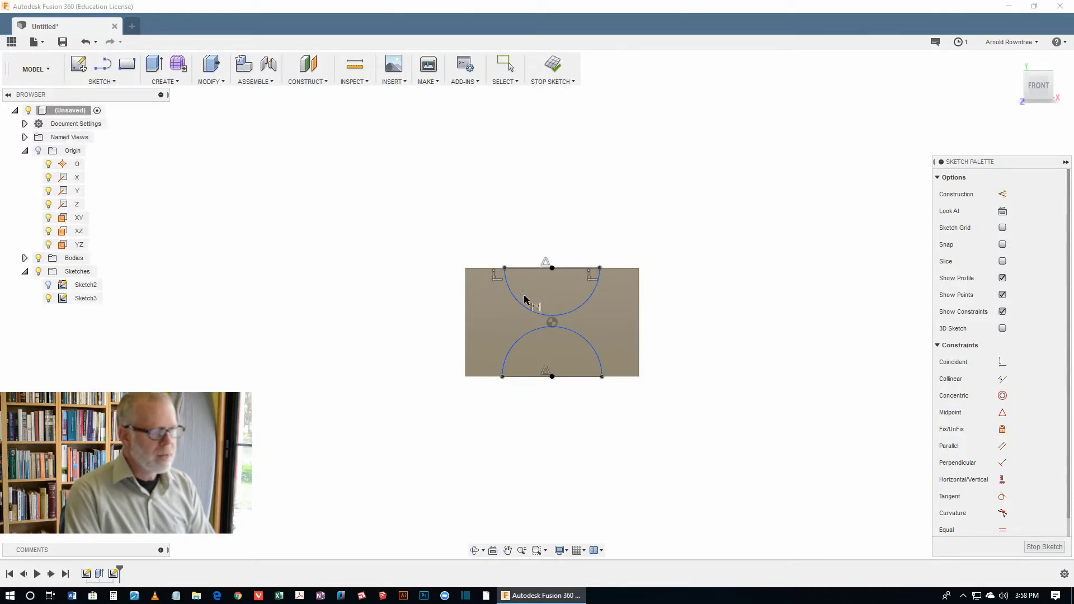
pyautogui.click(587, 303)
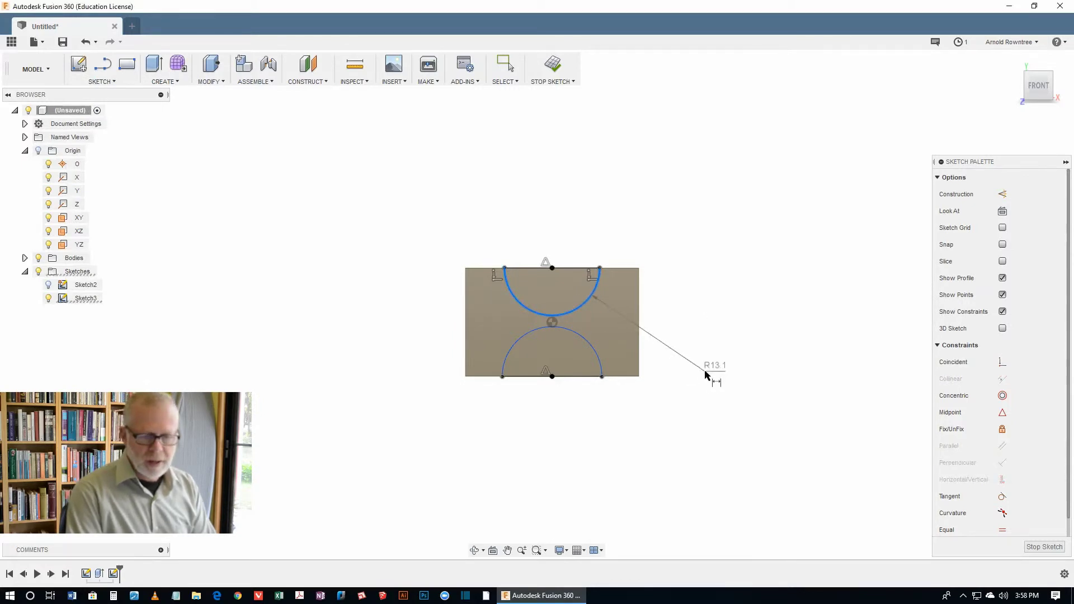
pyautogui.click(711, 368)
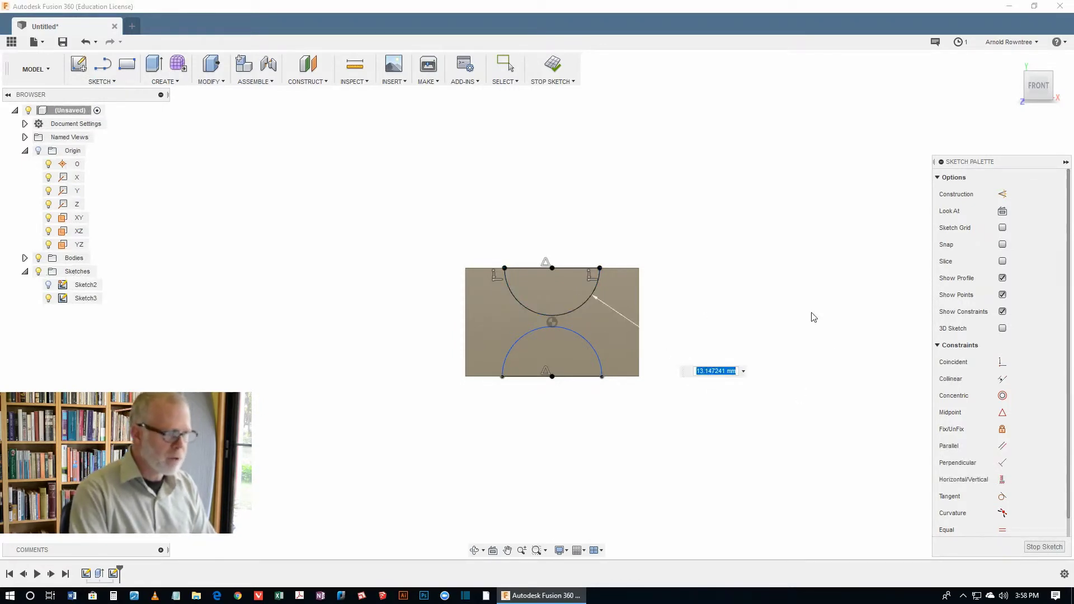
pyautogui.write('12')
pyautogui.press('Return')
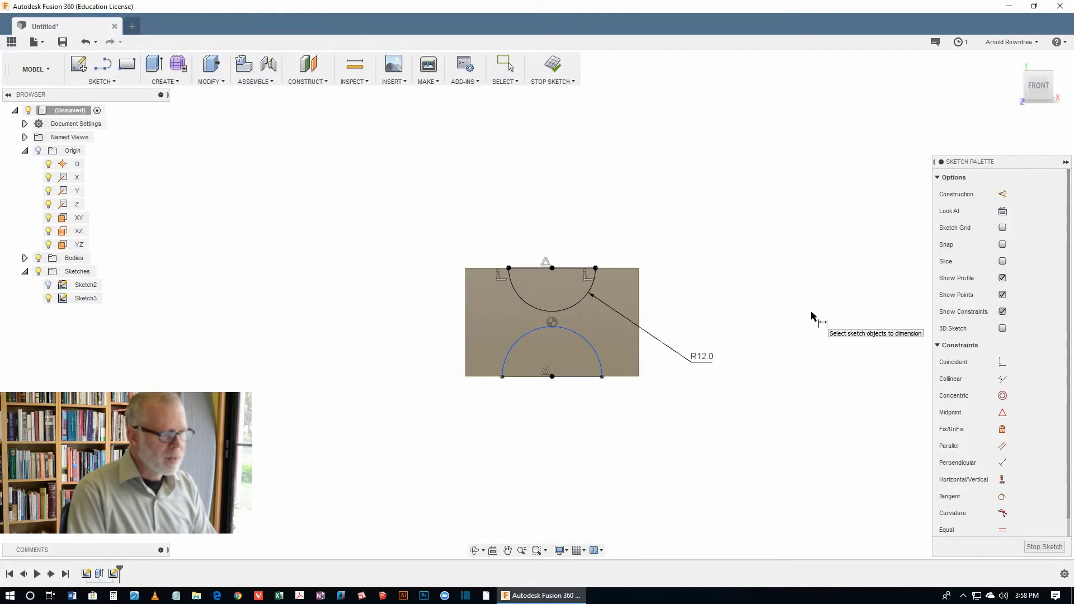
pyautogui.click(594, 348)
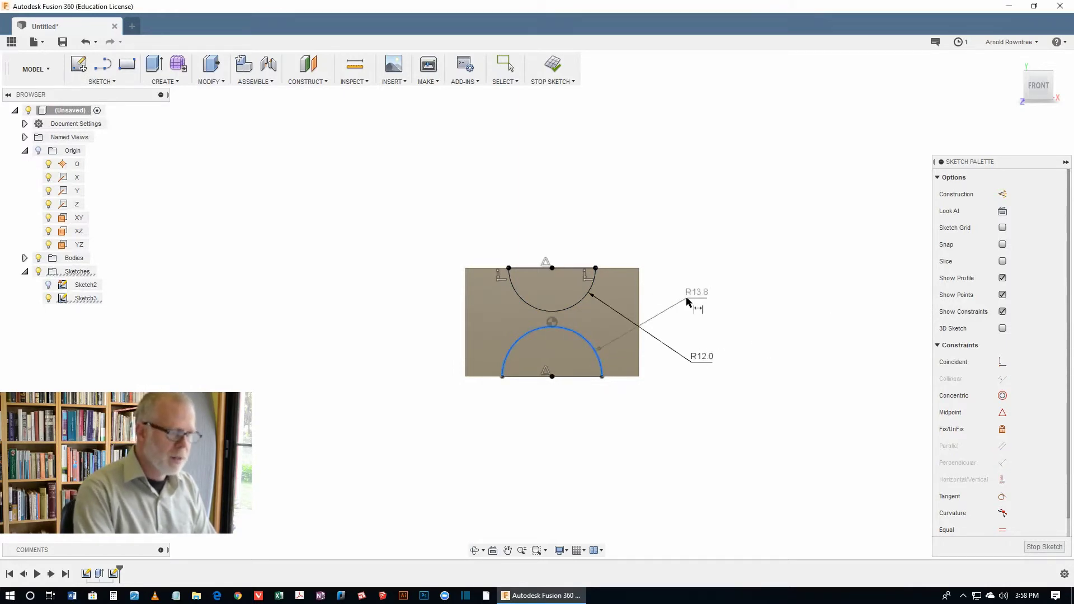
pyautogui.click(702, 297)
pyautogui.write('12')
pyautogui.press('Return')
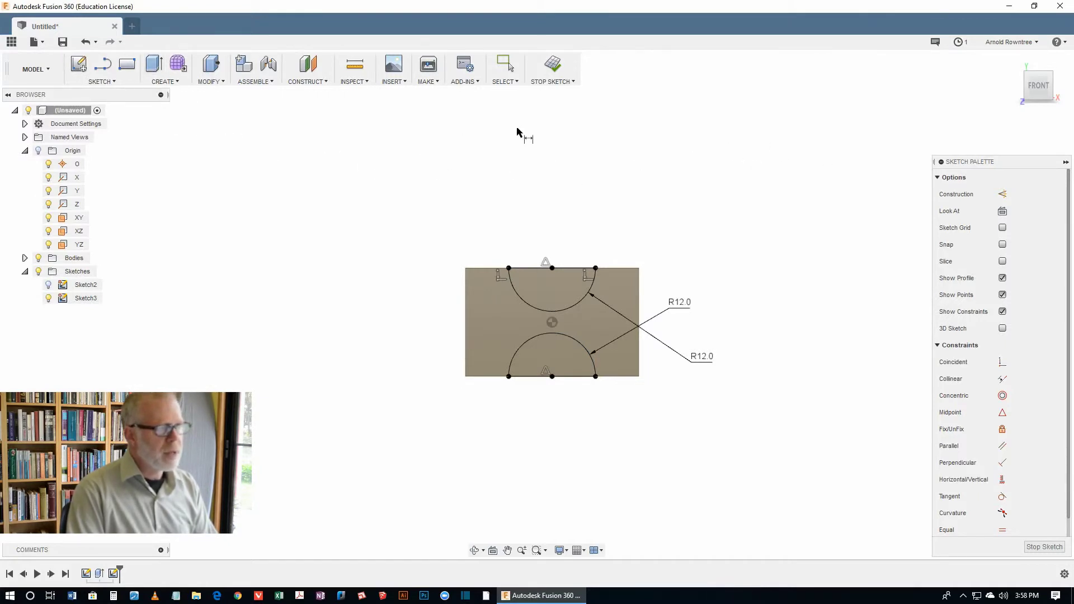
# - Finish Sketch3 and return to the 3D view
pyautogui.click(553, 64)
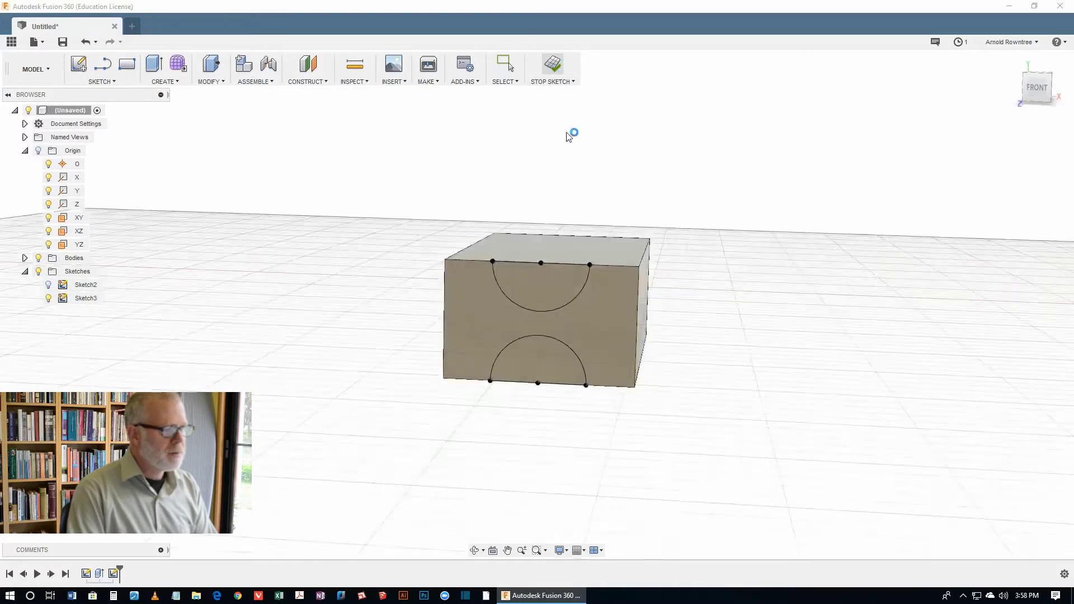
pyautogui.scroll(4, 728, 210)
pyautogui.scroll(-6, 731, 210)
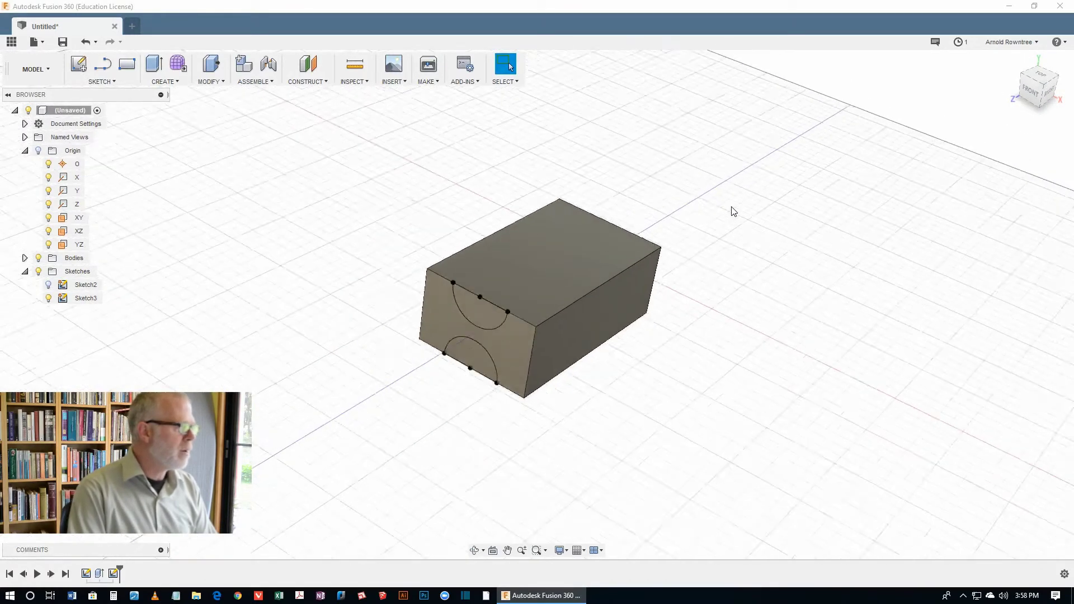
# - Set up a Cut extrusion with both semicircle profiles selected
pyautogui.click(152, 66)
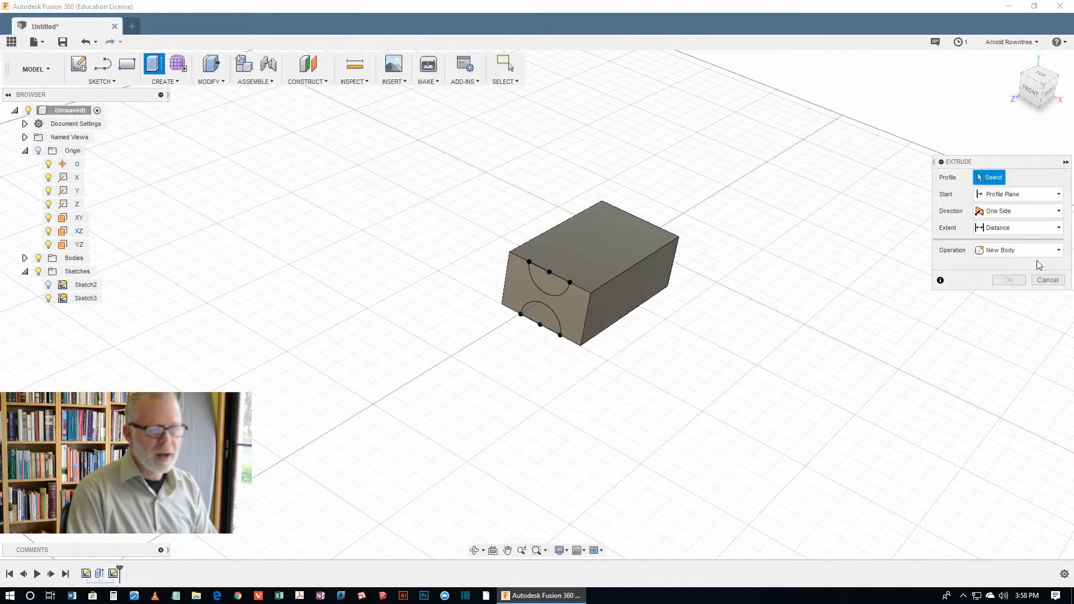
pyautogui.click(1053, 251)
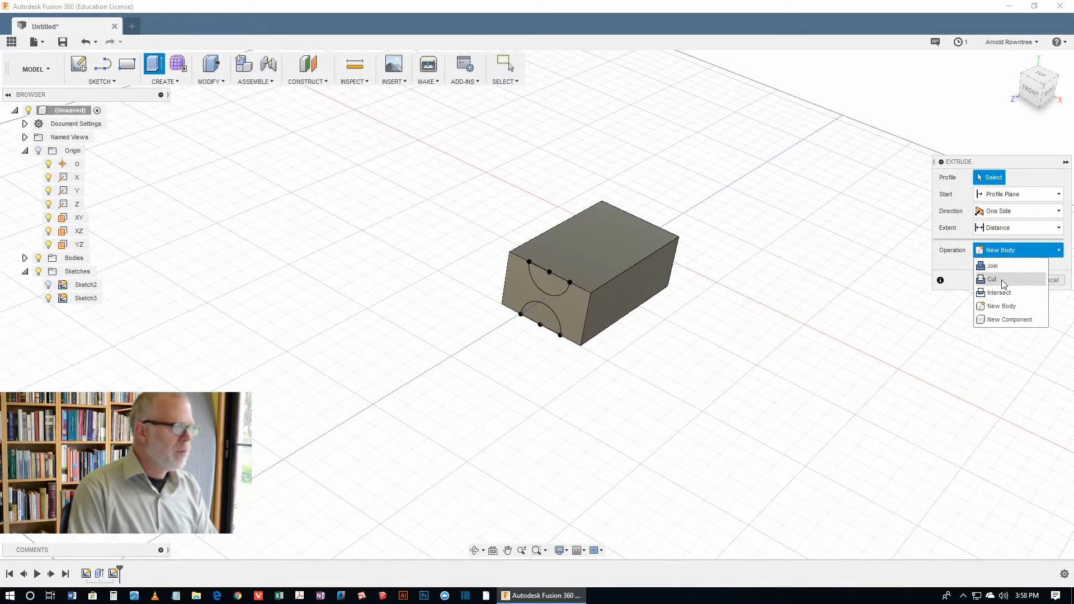
pyautogui.click(1001, 279)
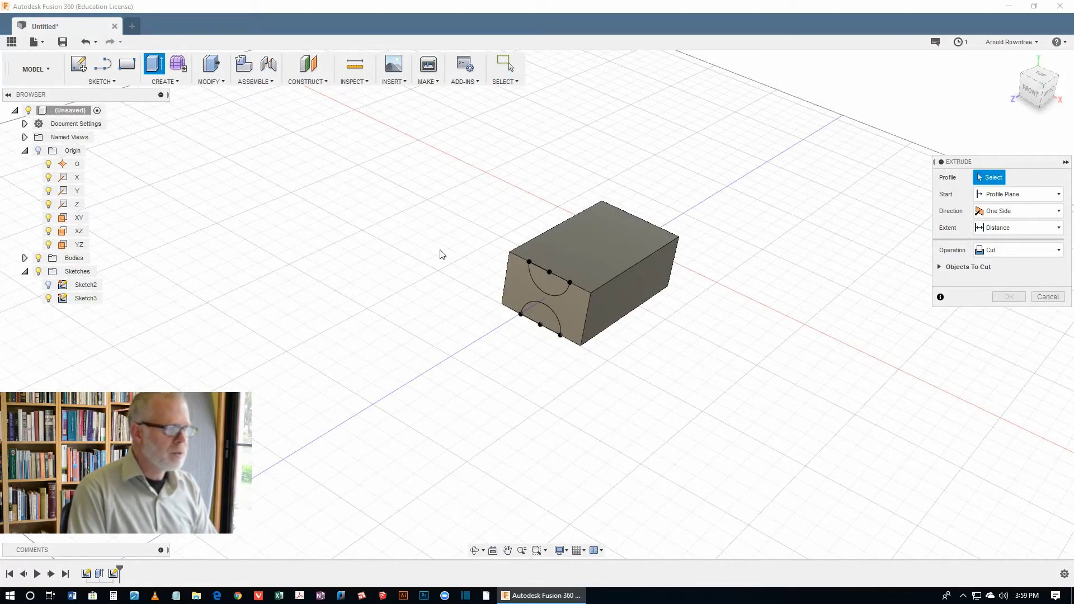
pyautogui.click(548, 281)
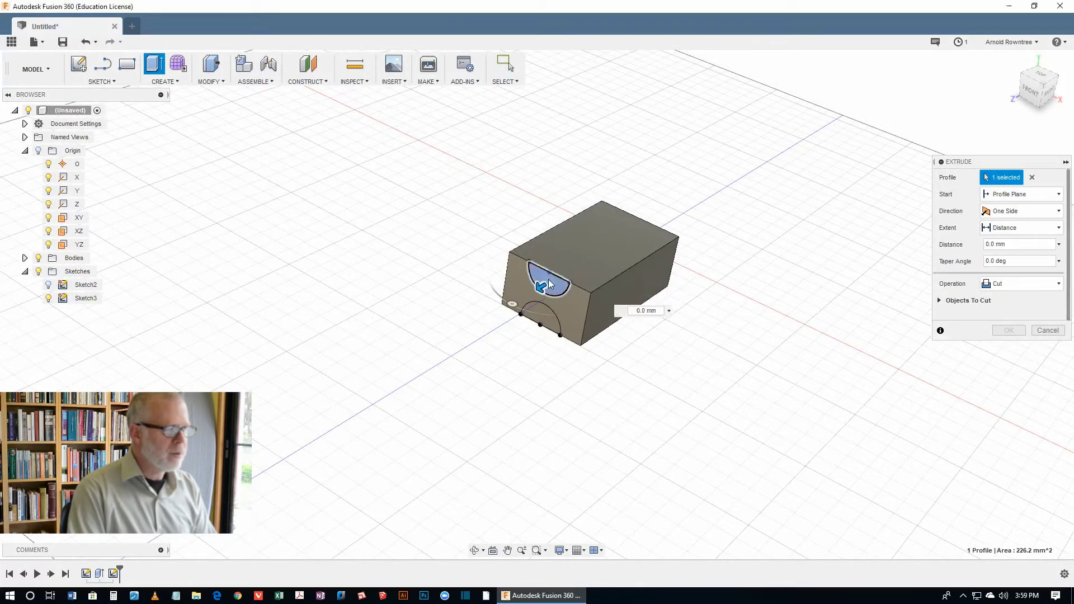
pyautogui.click(541, 320)
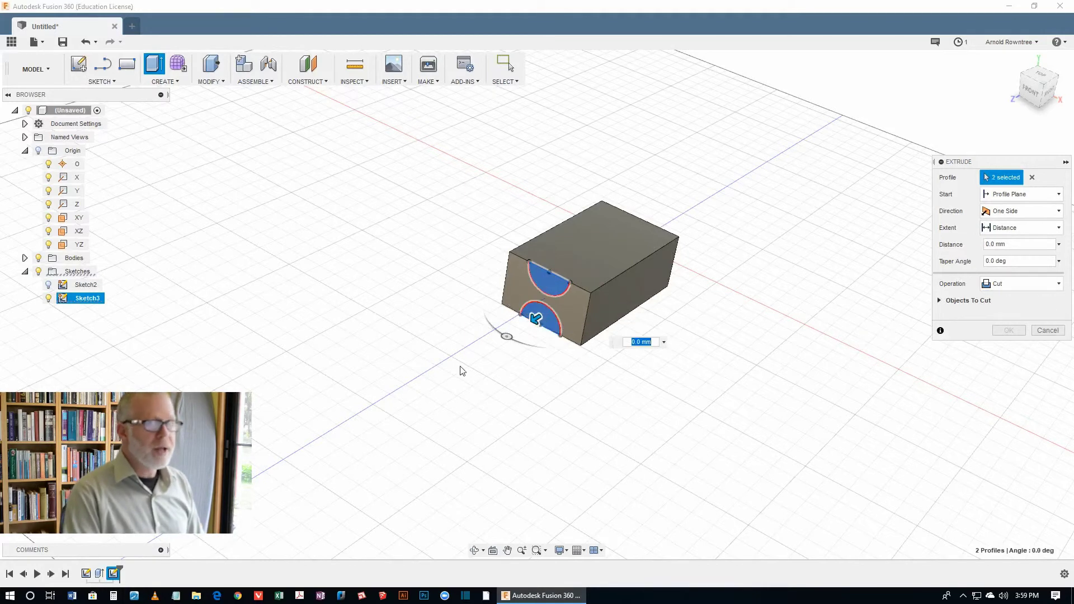
# - Extend the cut through the block's whole length, reaching a -160 mm distance
pyautogui.click(1032, 227)
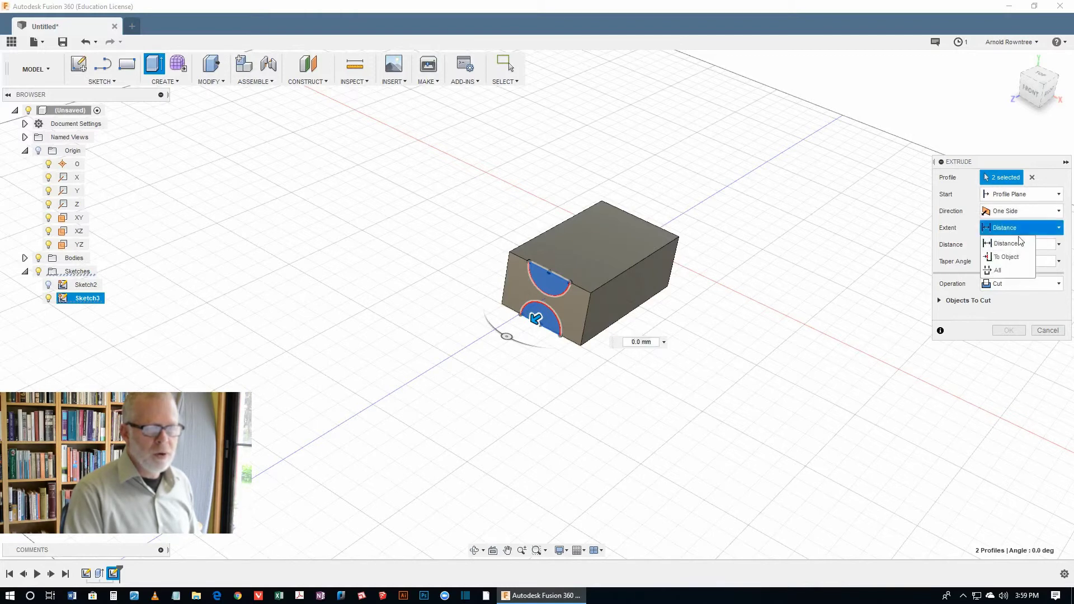
pyautogui.click(1000, 271)
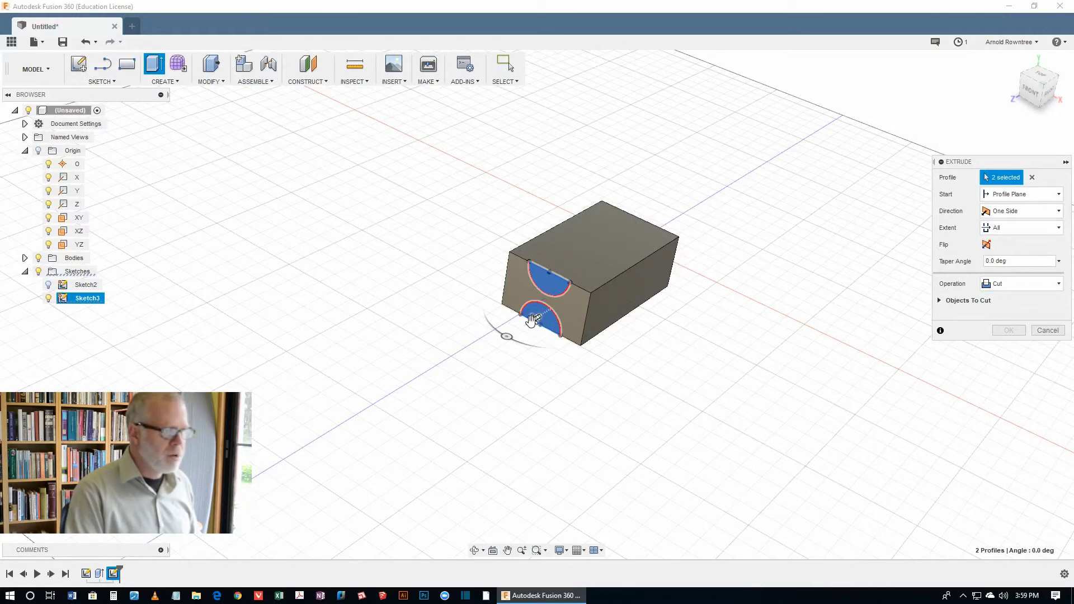
pyautogui.click(531, 315)
pyautogui.moveTo(530, 312); pyautogui.dragTo(694, 214)
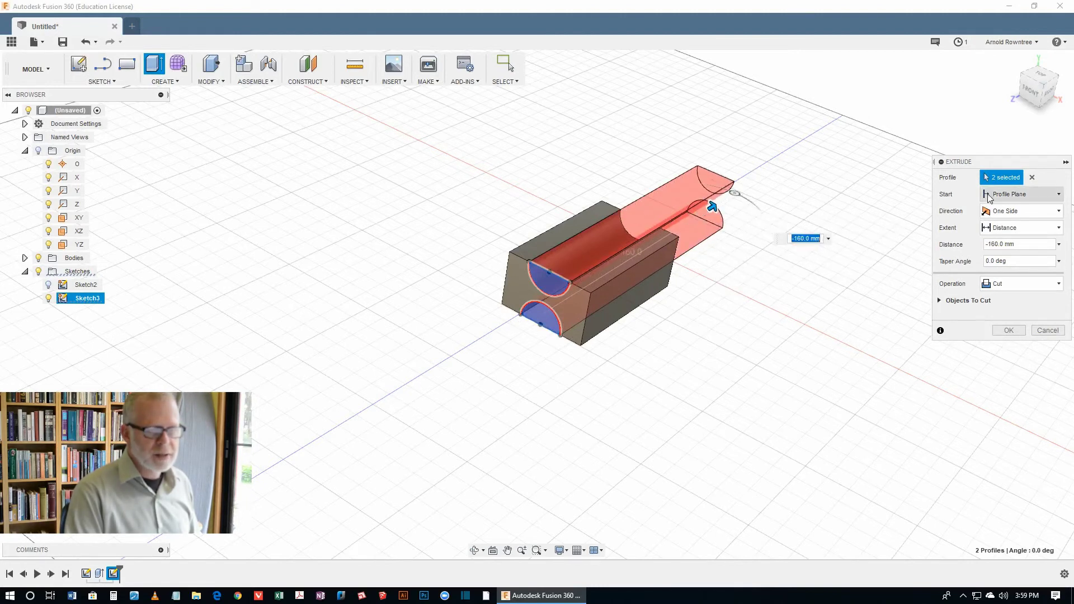
pyautogui.click(1055, 228)
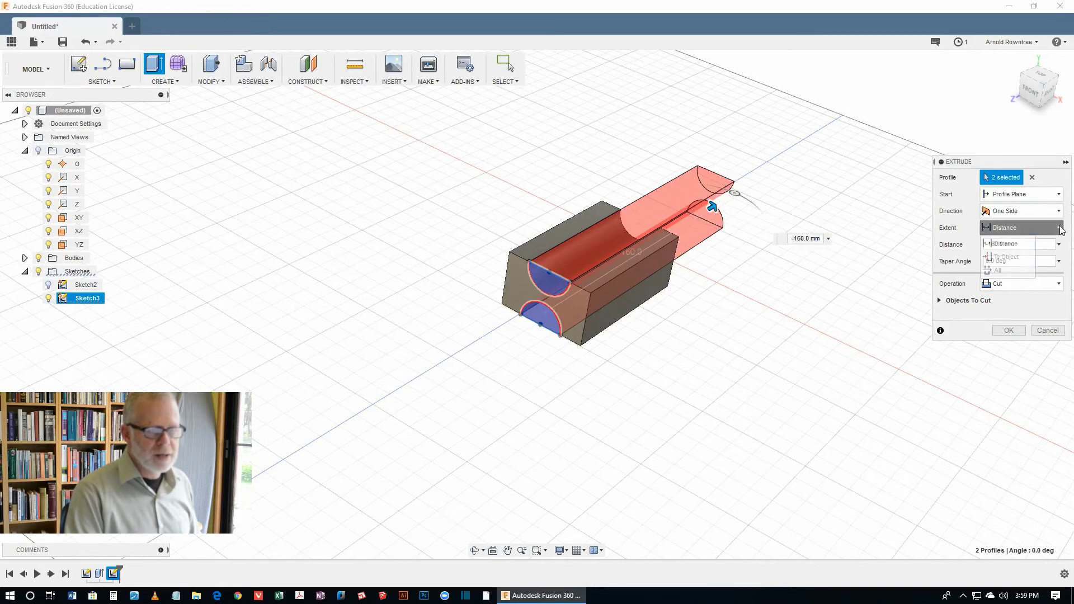
pyautogui.click(998, 271)
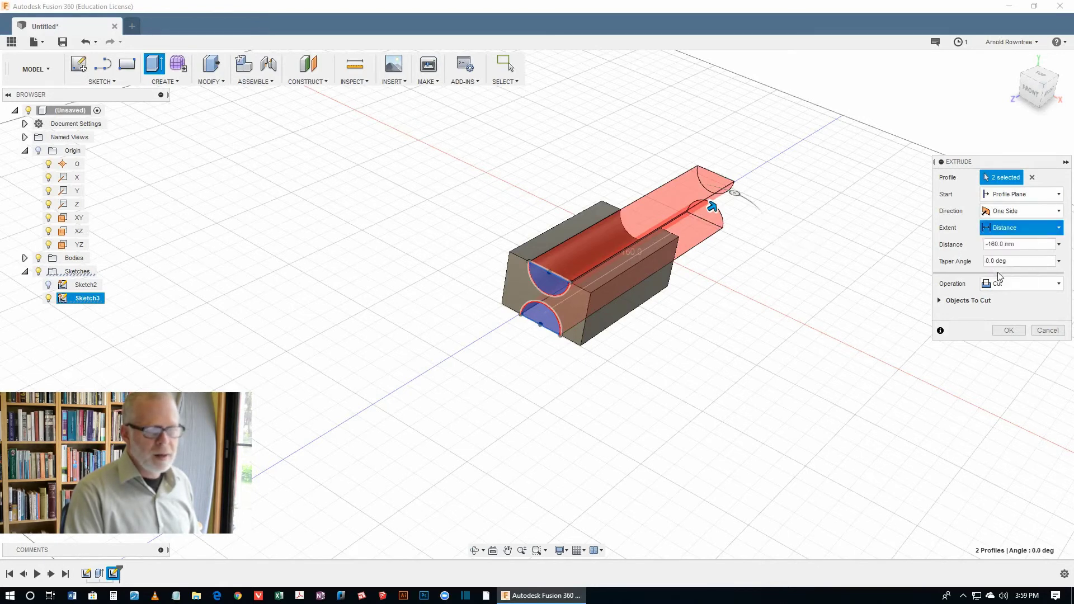
# - Apply the groove cut and orbit to inspect the two half-round channels
pyautogui.click(1009, 330)
pyautogui.keyDown('shift'); pyautogui.moveTo(808, 278); pyautogui.dragTo(733, 283, button='middle'); pyautogui.keyUp('shift')
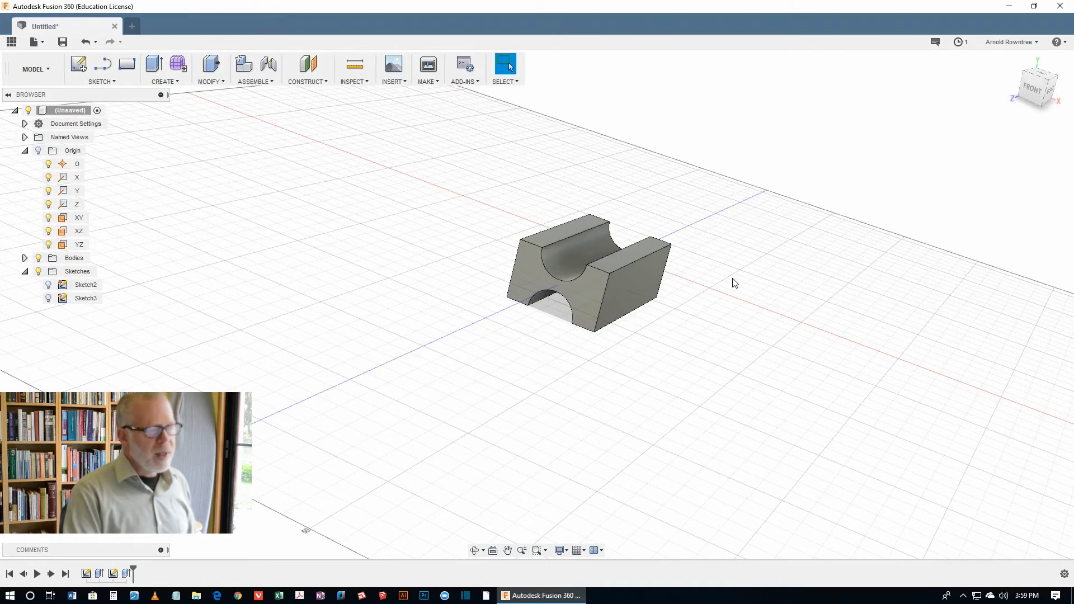
pyautogui.keyDown('shift'); pyautogui.moveTo(686, 269); pyautogui.dragTo(684, 199, button='middle'); pyautogui.keyUp('shift')
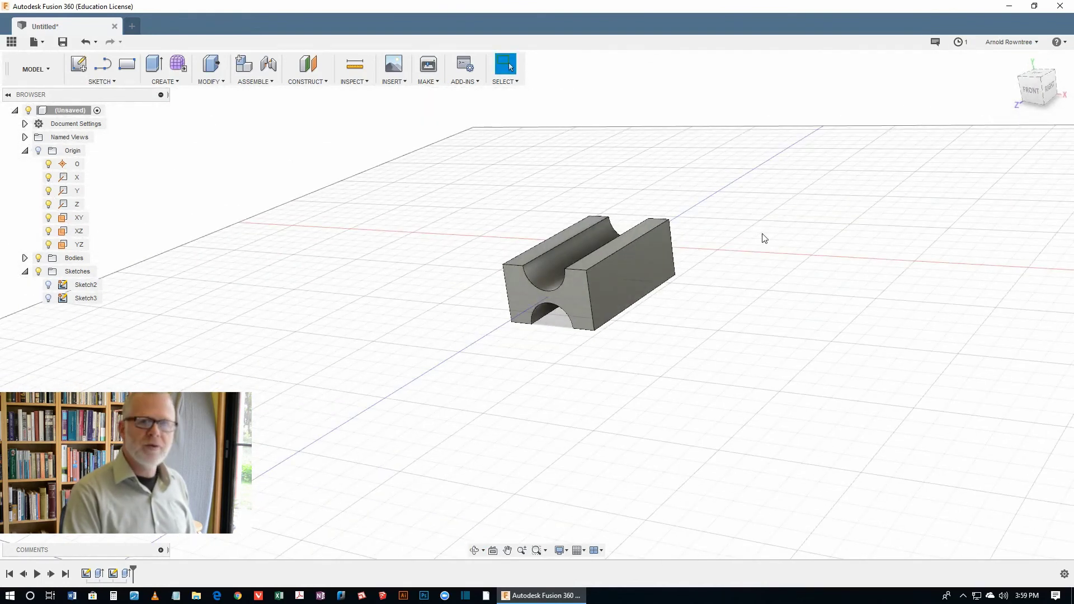